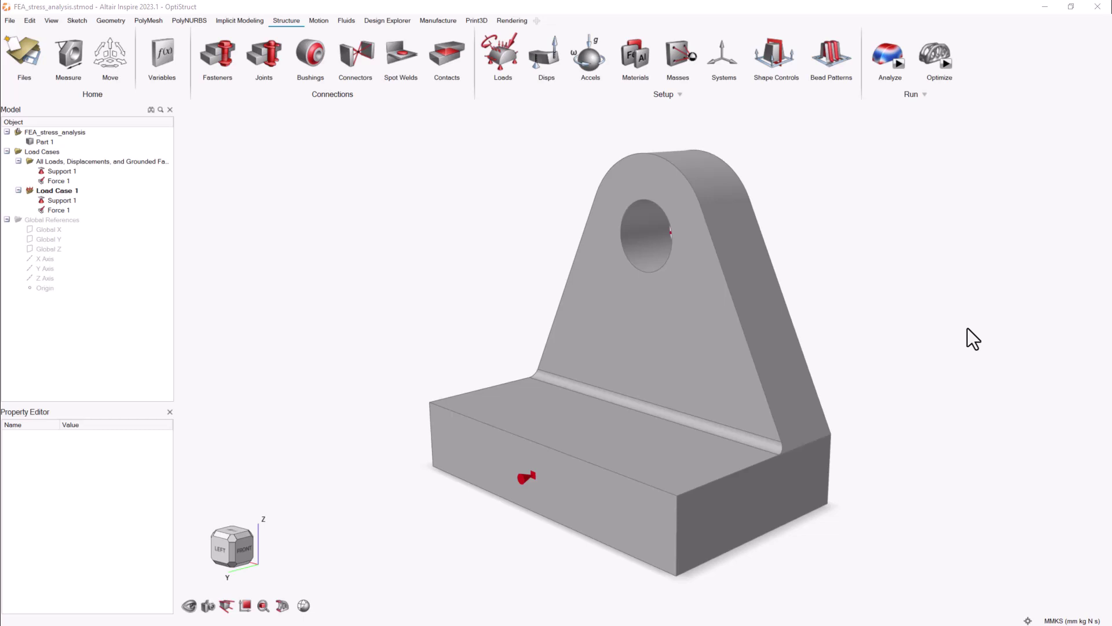
Step: Run an OptiStruct analysis of Load Case 1 with the speed/accuracy option set to Faster
left_click(899, 64)
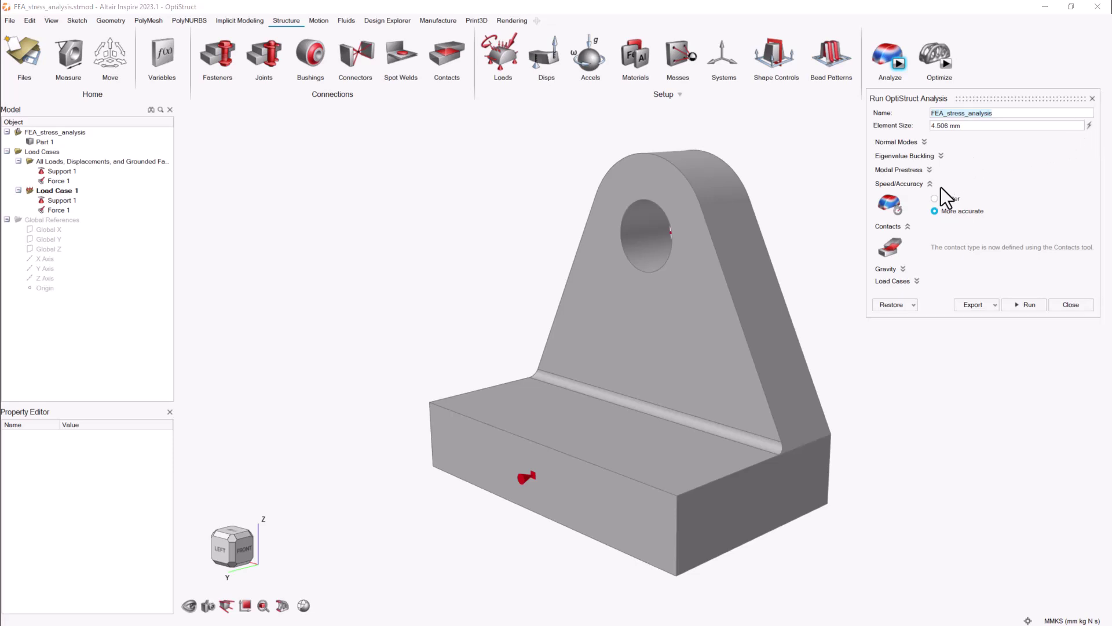
left_click(936, 202)
left_click(915, 283)
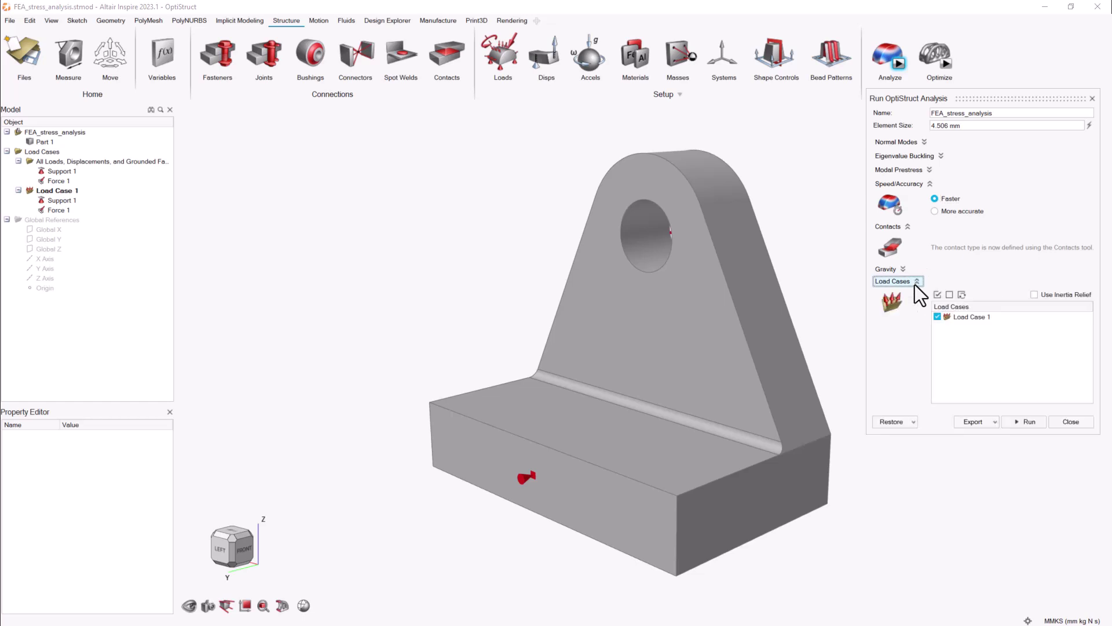
left_click(1027, 421)
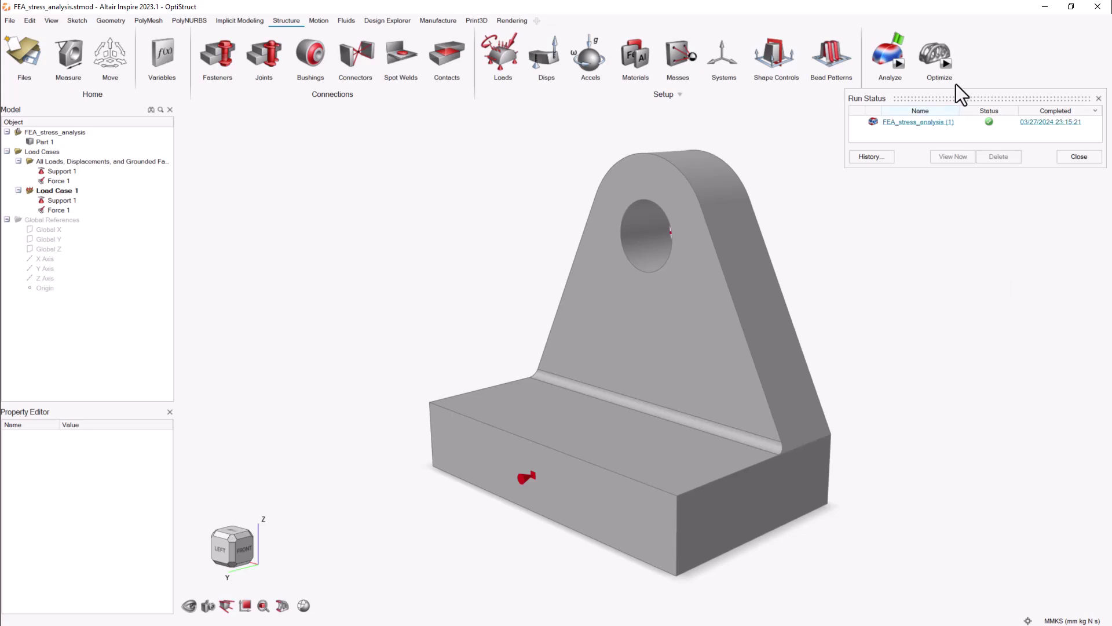
Step: Open the analysis results, display the element mesh on the part and examine it along the fillet
left_click(899, 39)
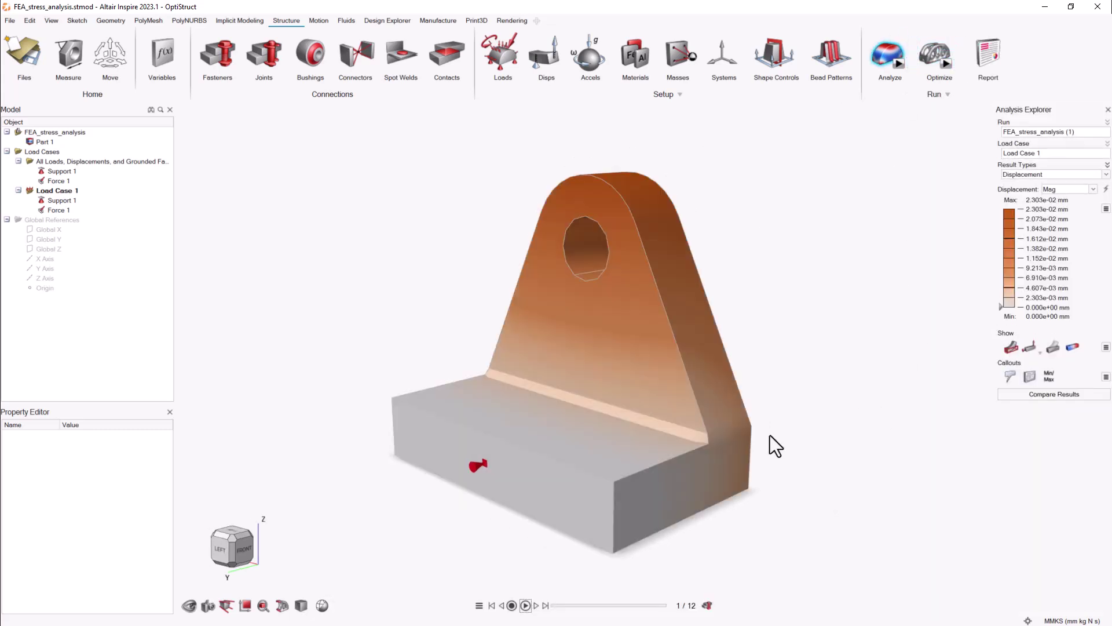
left_click(302, 605)
mouse_move(613, 412)
right_mouse_down()
mouse_move(603, 422)
mouse_move(569, 409)
mouse_move(597, 410)
right_mouse_up()
scroll(638, 427, "up", 8)
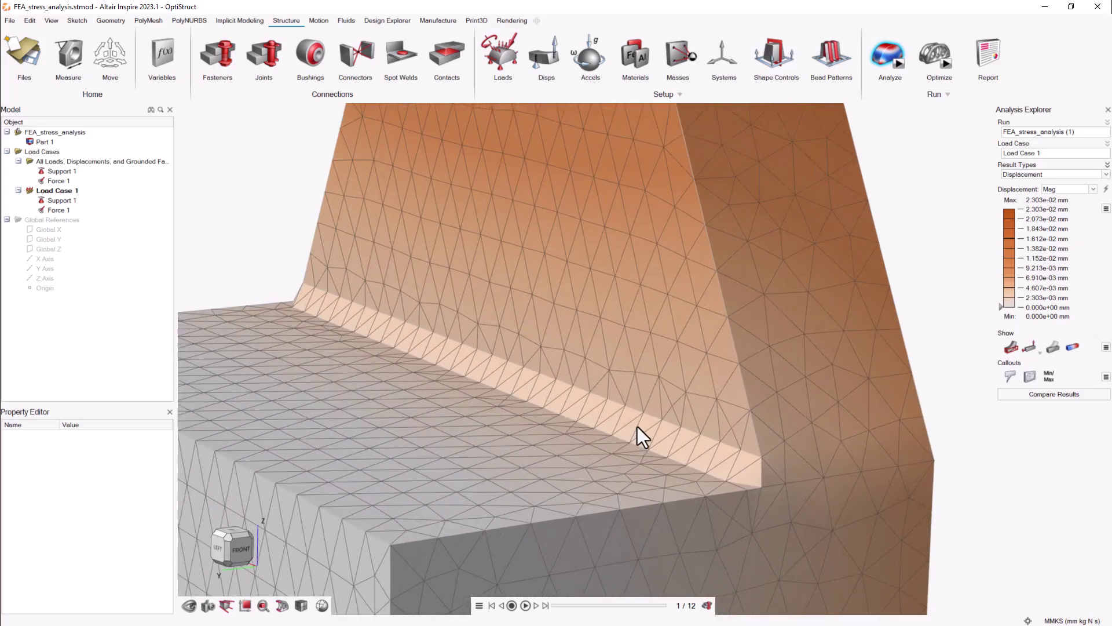
right_click_drag(637, 426, 623, 409)
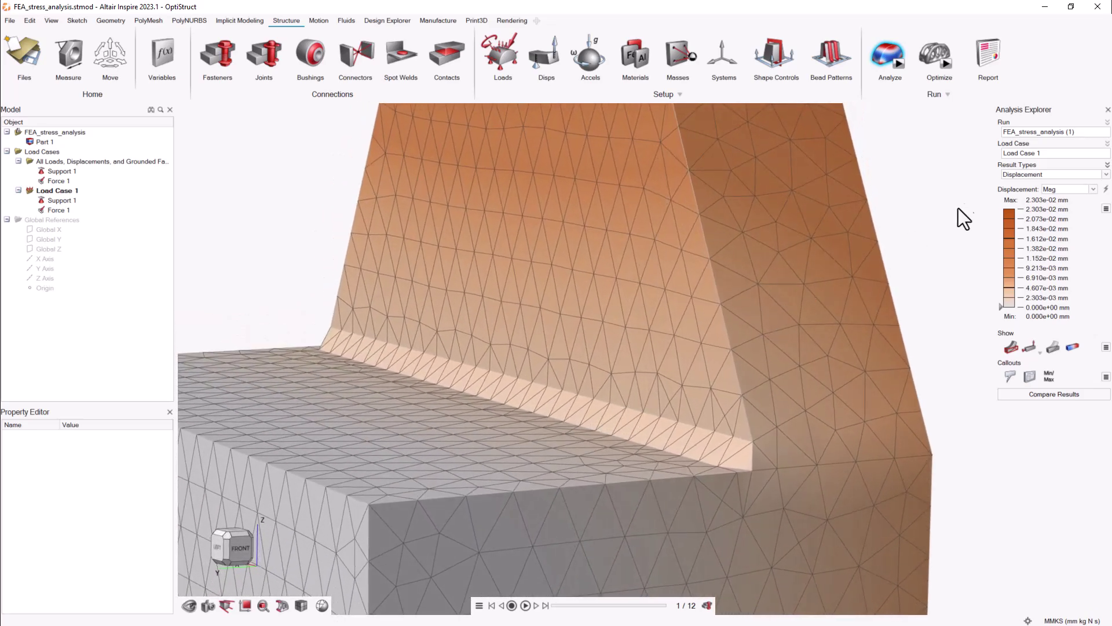
Step: Switch the result type to von Mises Stress and examine the stress distribution along the fillet
left_click(1093, 174)
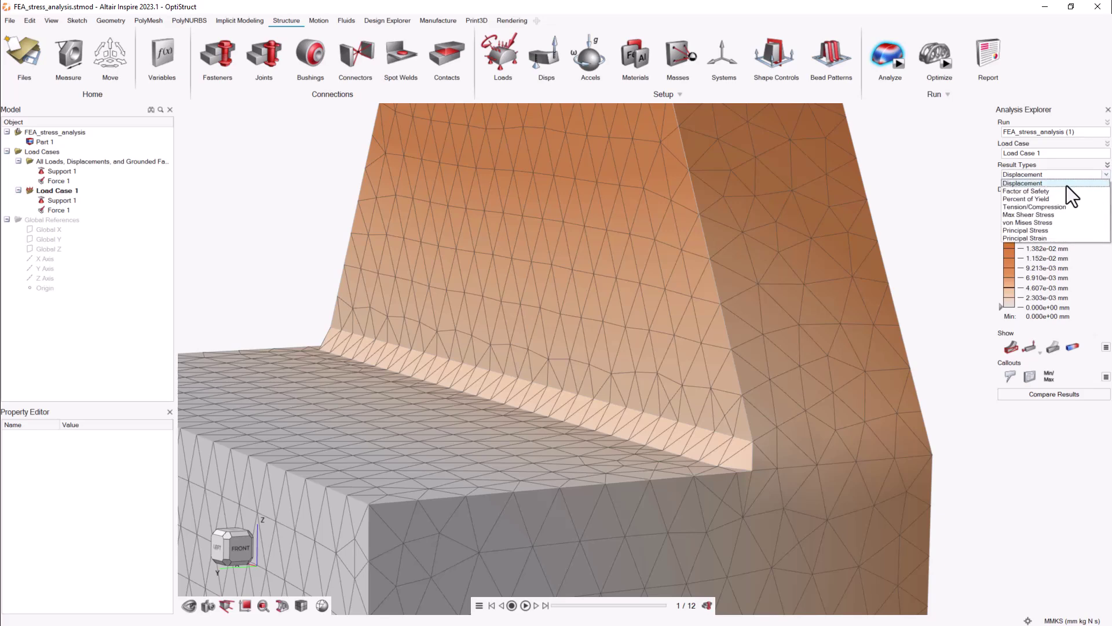
left_click(1027, 222)
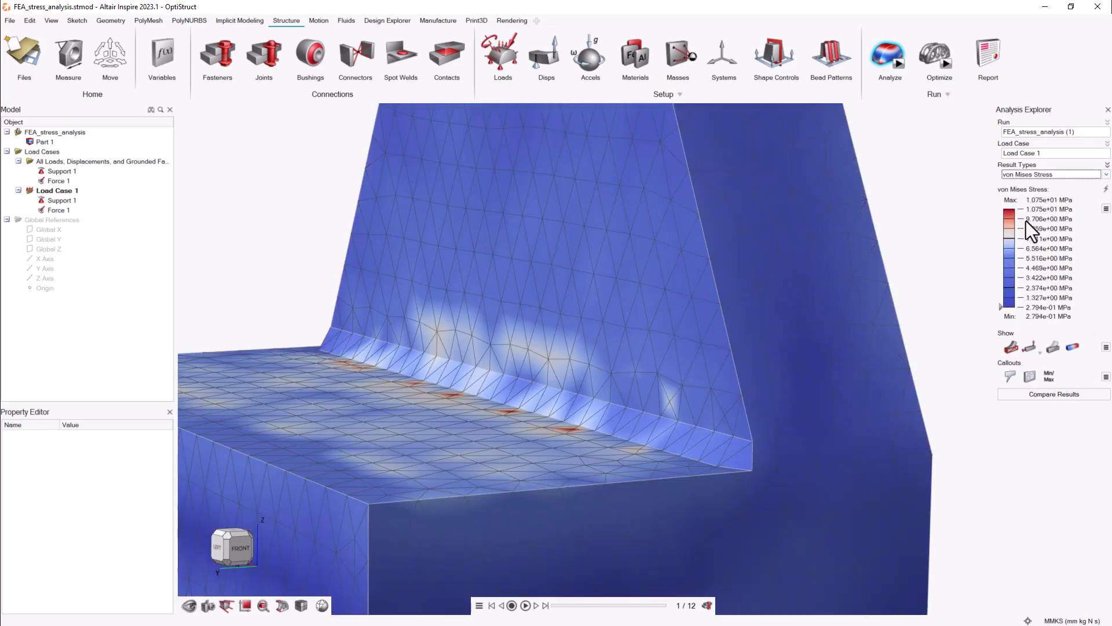
right_click_drag(404, 388, 423, 430)
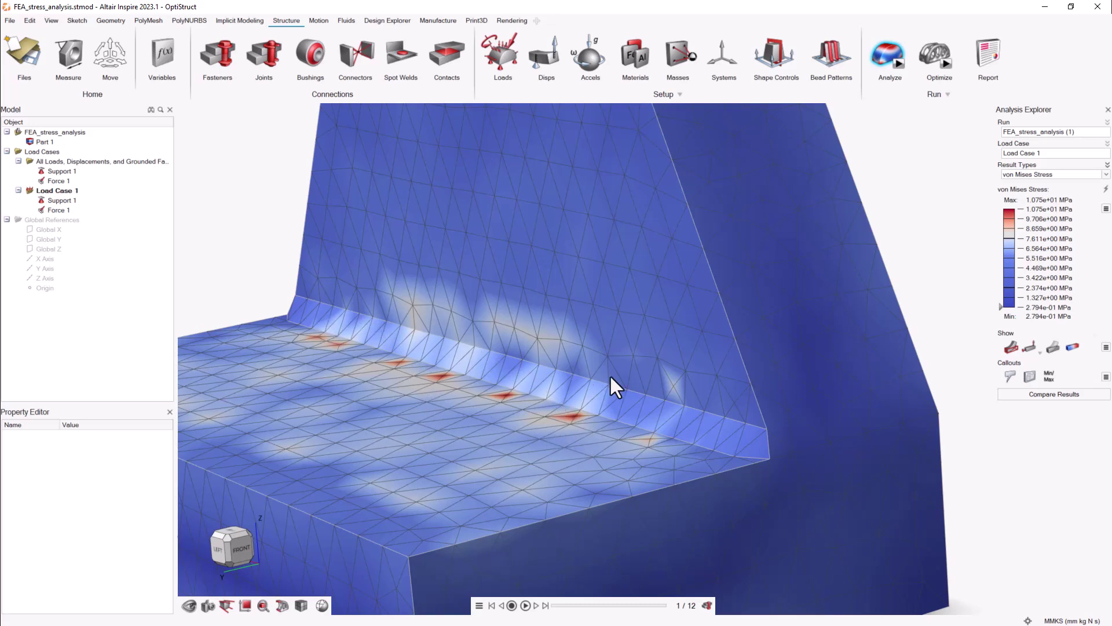
right_click_drag(750, 307, 840, 319)
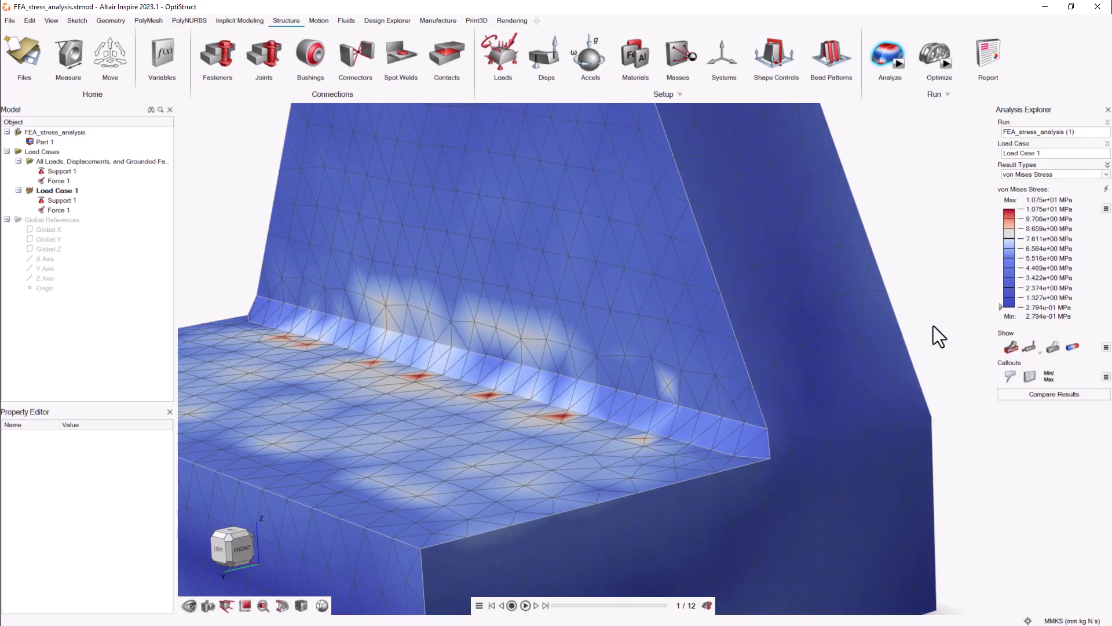
Step: Show the minimum and maximum von Mises stress callouts, inspect their locations and hide them again
left_click(1049, 375)
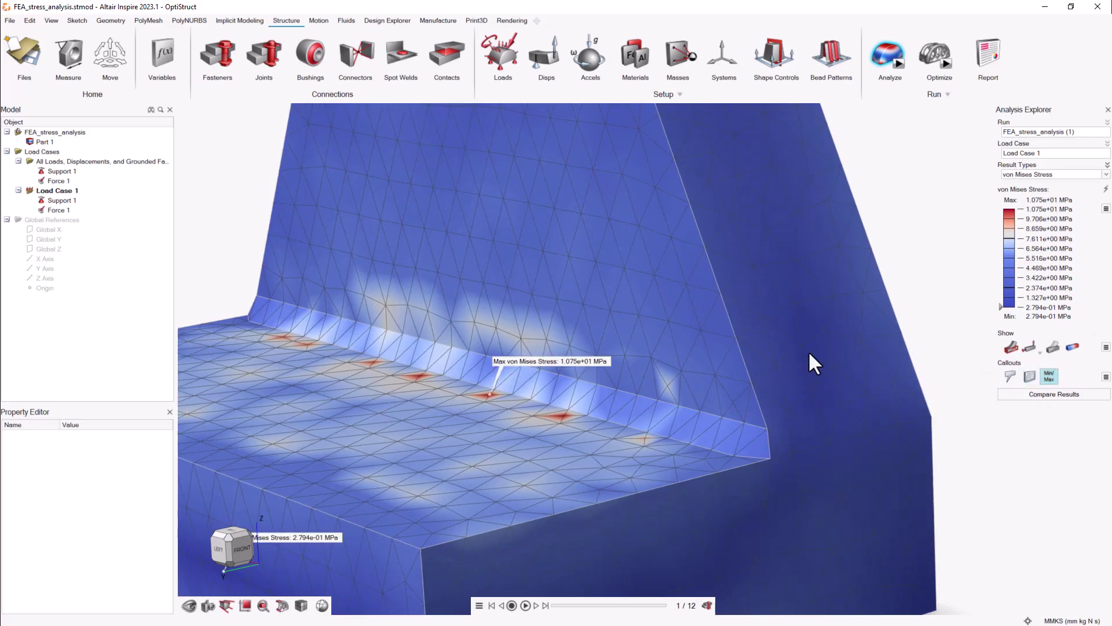
scroll(809, 350, "down", 4)
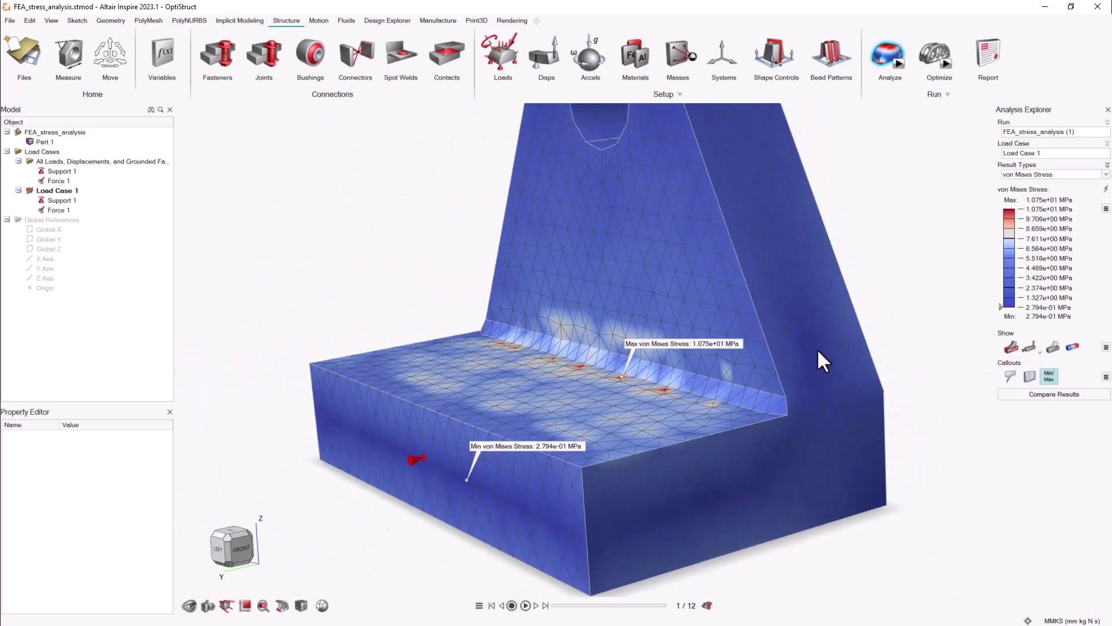
right_click_drag(817, 349, 893, 343)
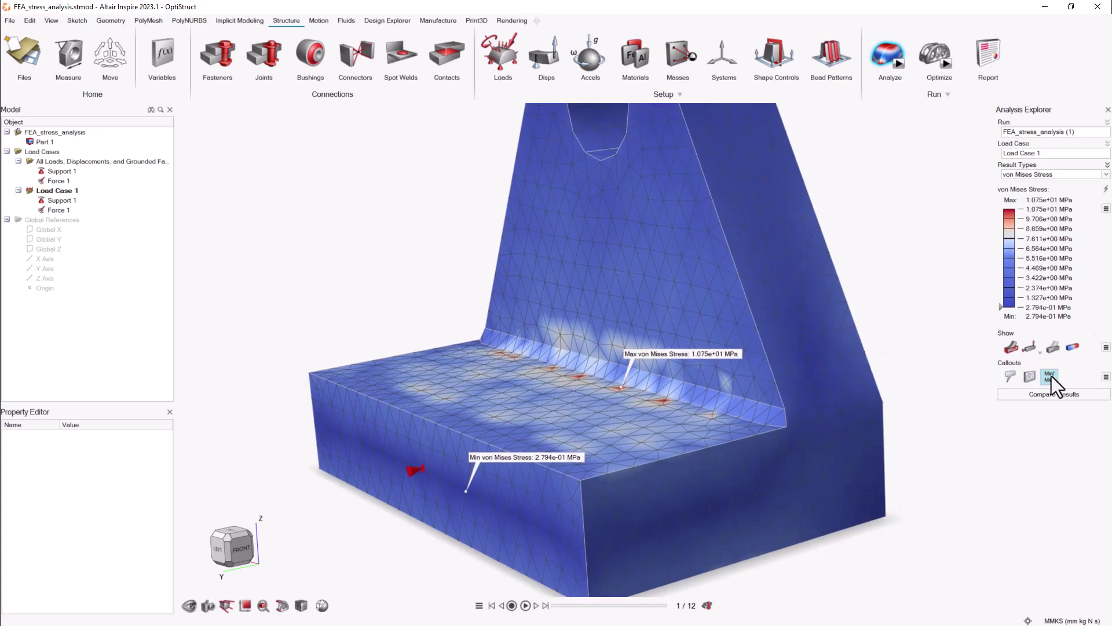
left_click(1050, 377)
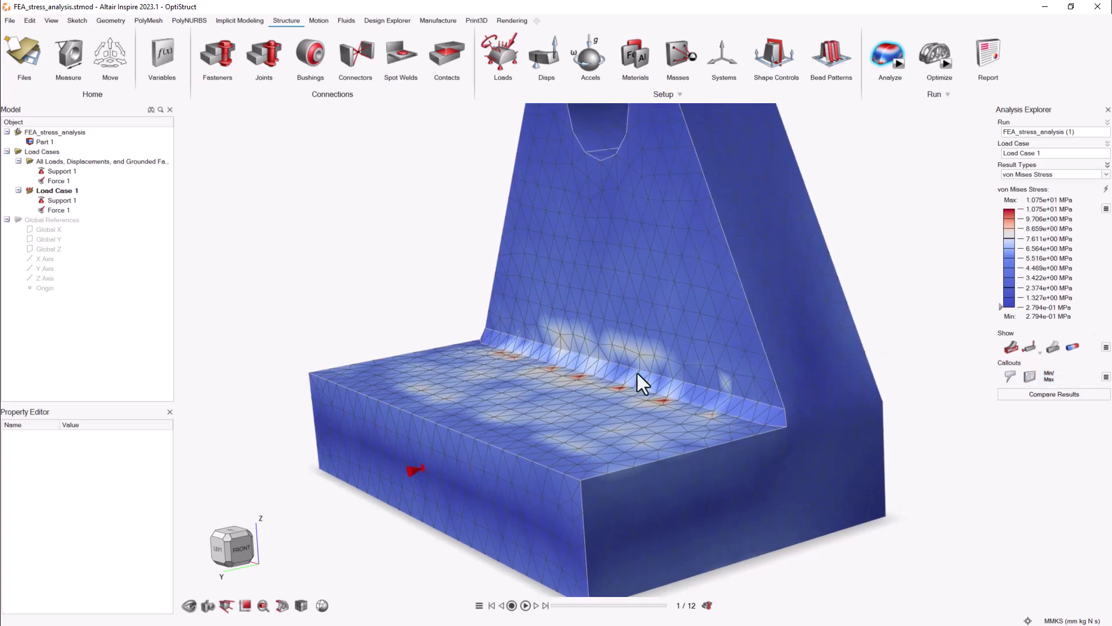
Step: Hide the element mesh lines and close the analysis results to return to the model
left_click(302, 605)
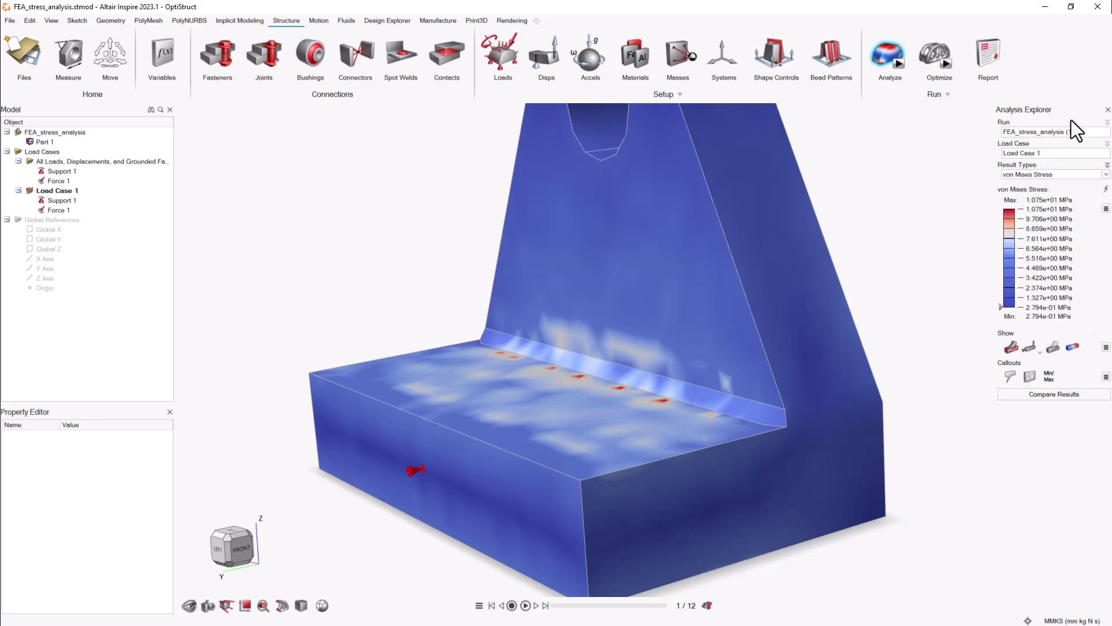
left_click(1109, 110)
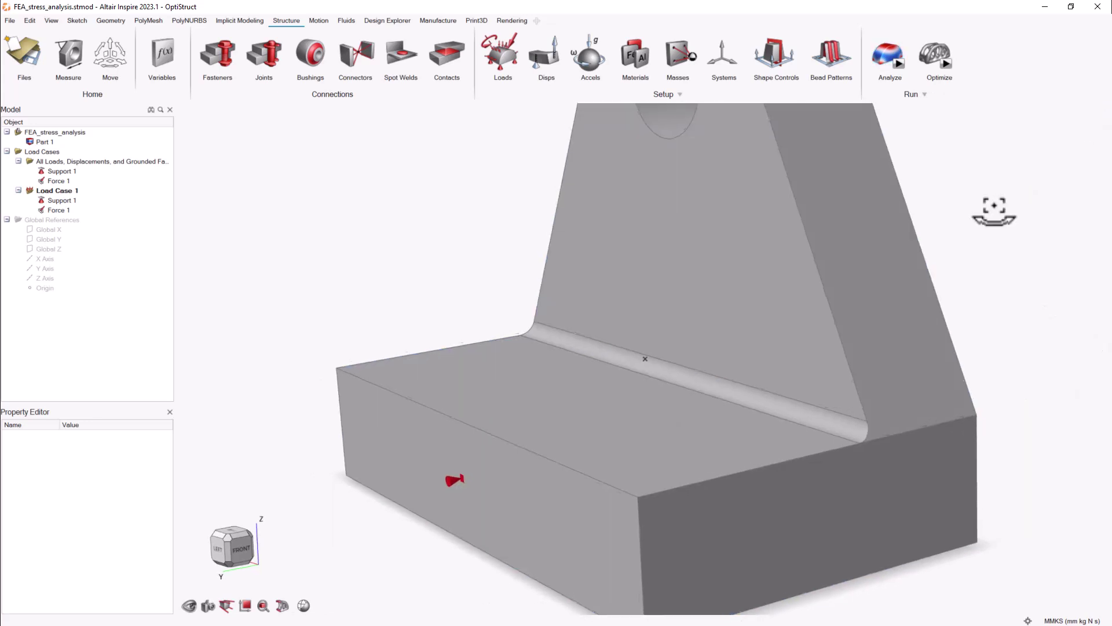
scroll(993, 210, "down", 3)
middle_click_drag(993, 213, 911, 258)
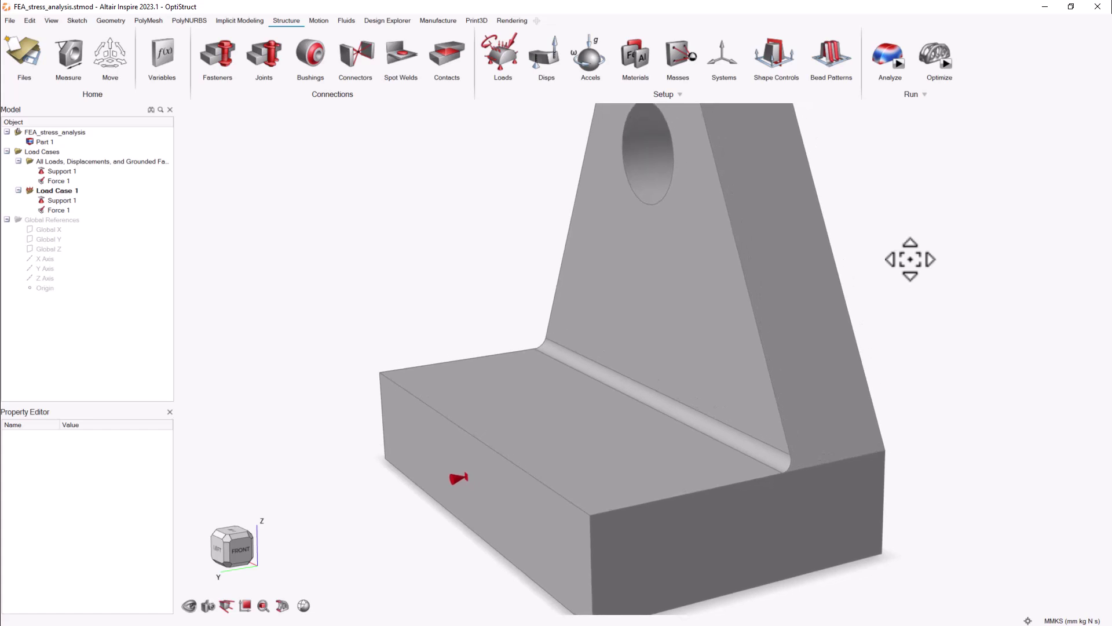
Step: Measure the upright's bottom side edge, the base's vertical front edge and the fillet's end arc
left_click(73, 68)
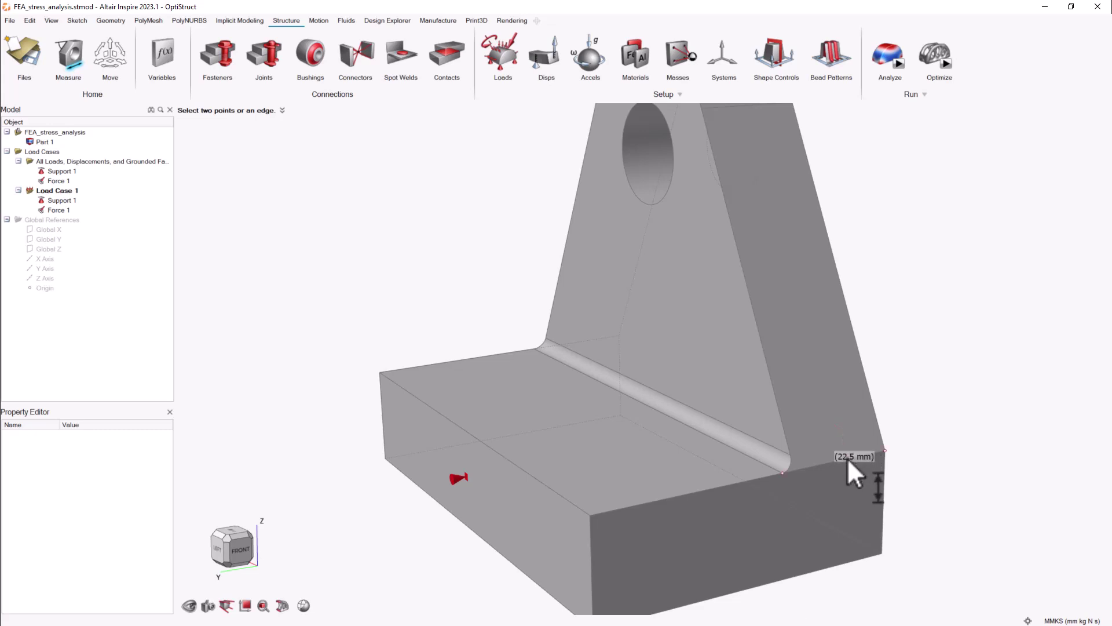
left_click(847, 458)
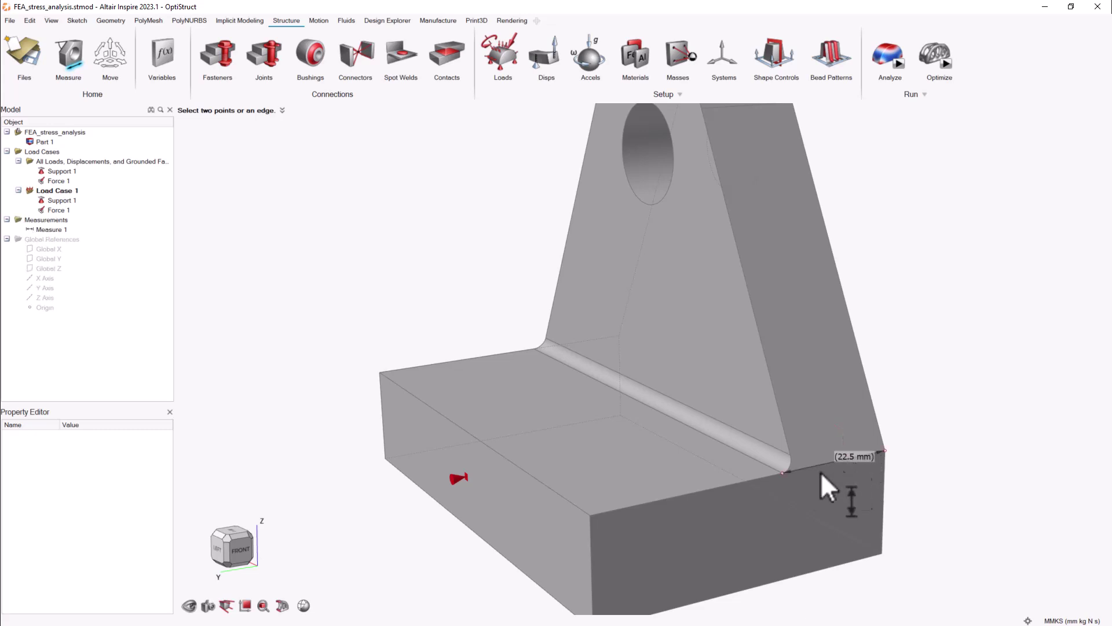
left_click(594, 555)
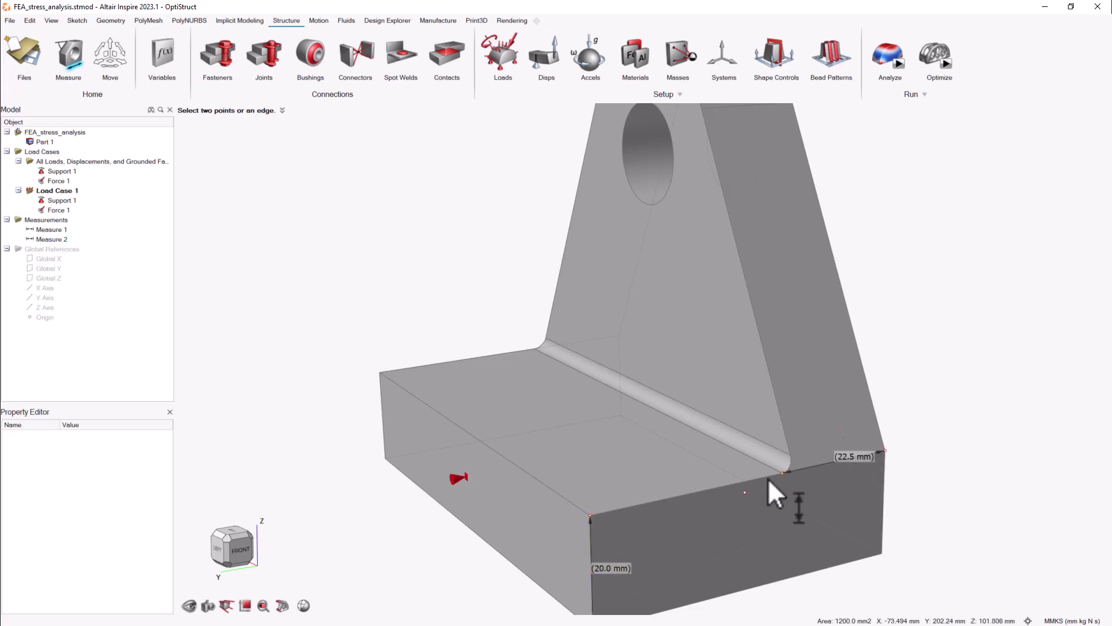
scroll(791, 461, "up", 5)
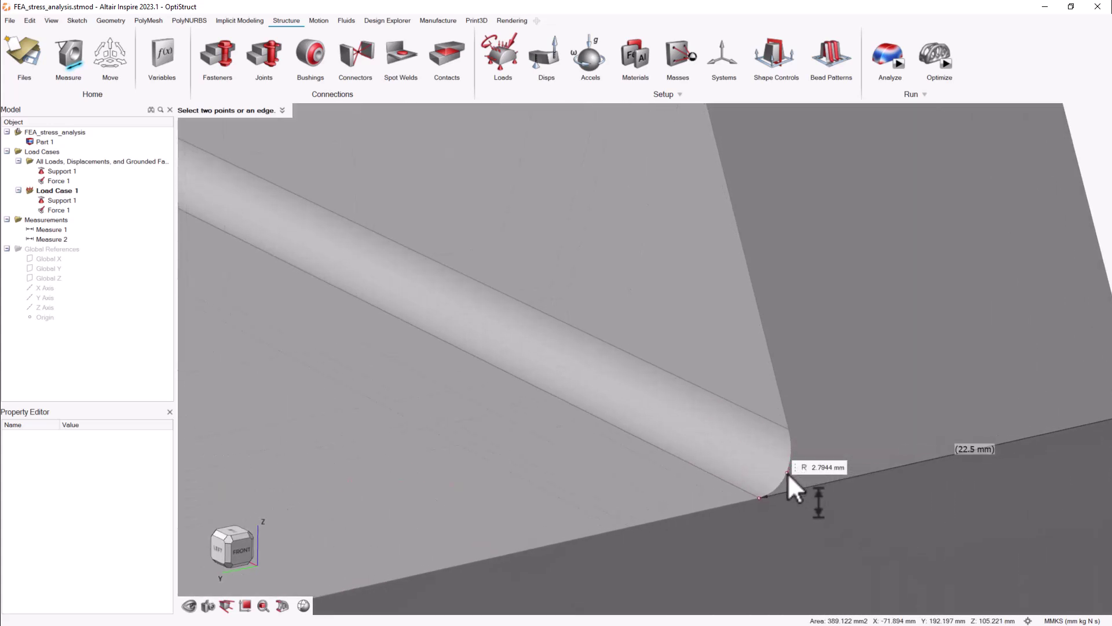
left_click(788, 473)
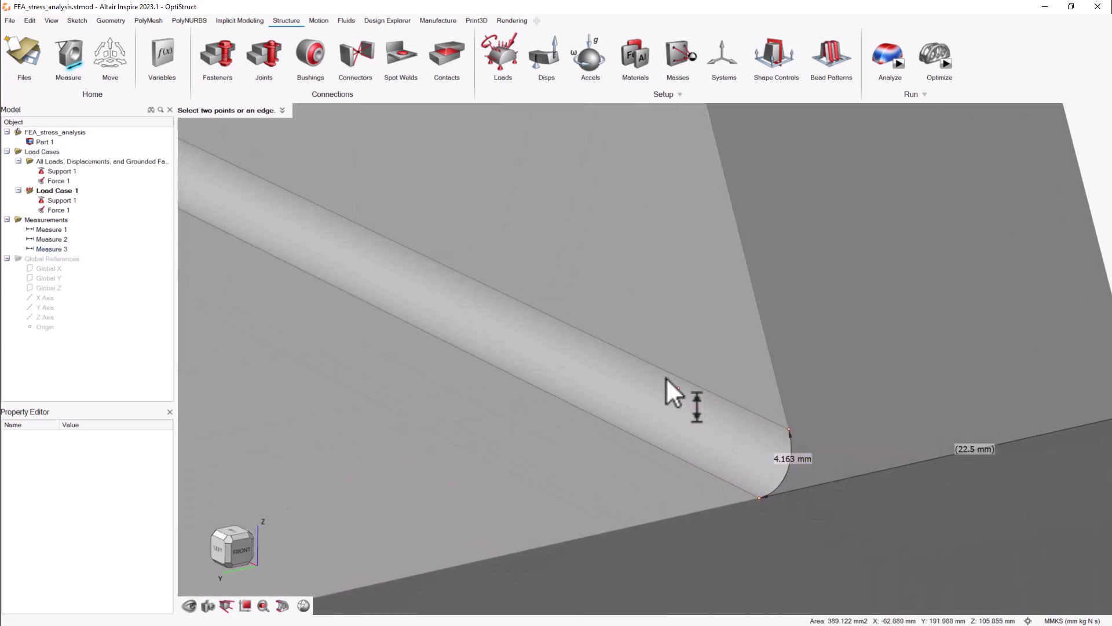
Step: Add a mesh control with a 0.5 mm element size to the fillet face and hide the measurements
right_click_drag(666, 377, 545, 349)
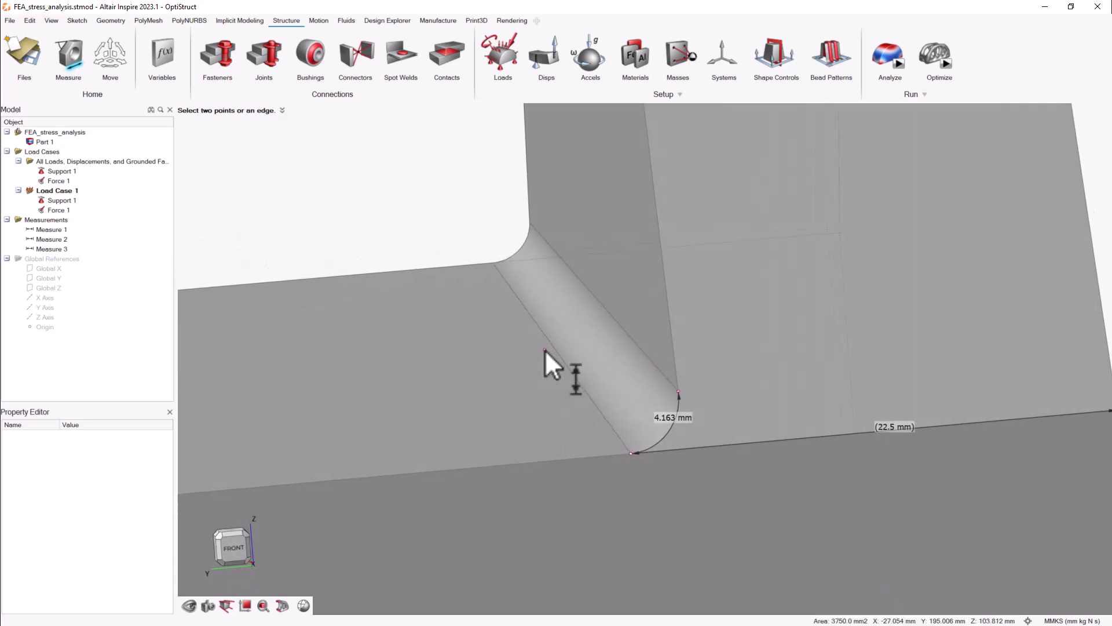
scroll(544, 350, "down", 5)
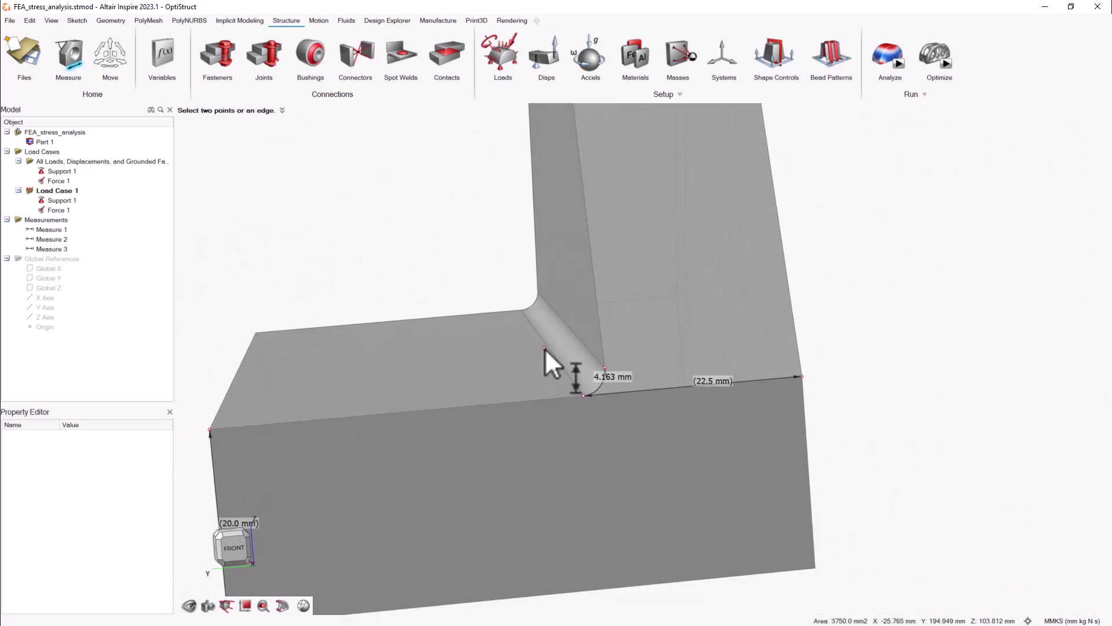
right_click_drag(583, 294, 616, 303)
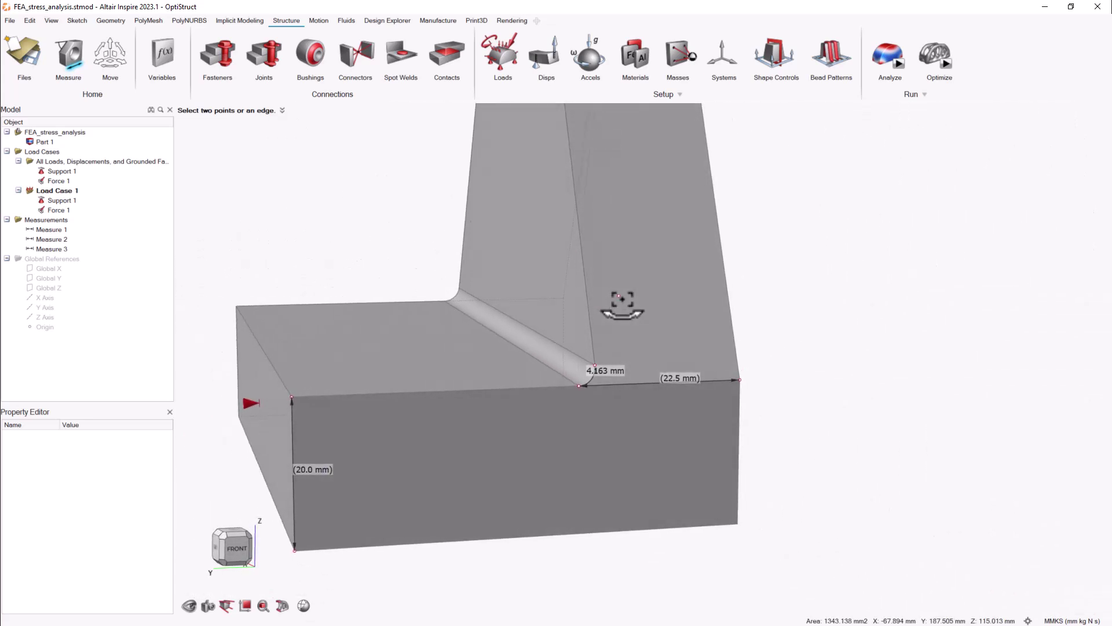
right_click_drag(422, 362, 462, 366)
scroll(467, 347, "down", 2)
middle_click_drag(472, 328, 568, 410)
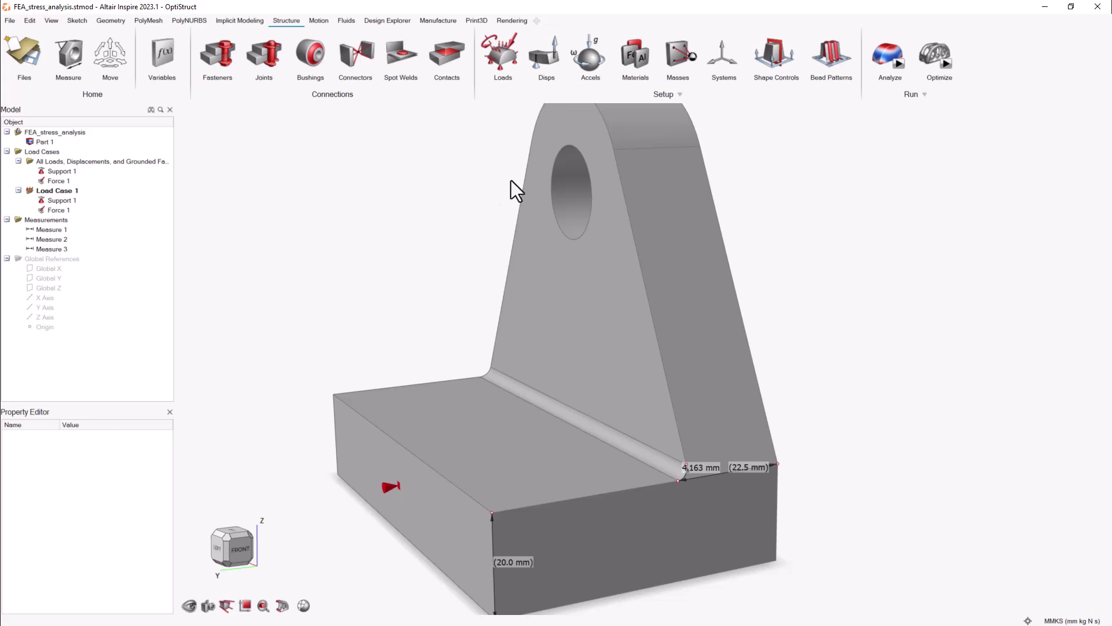
left_click(680, 94)
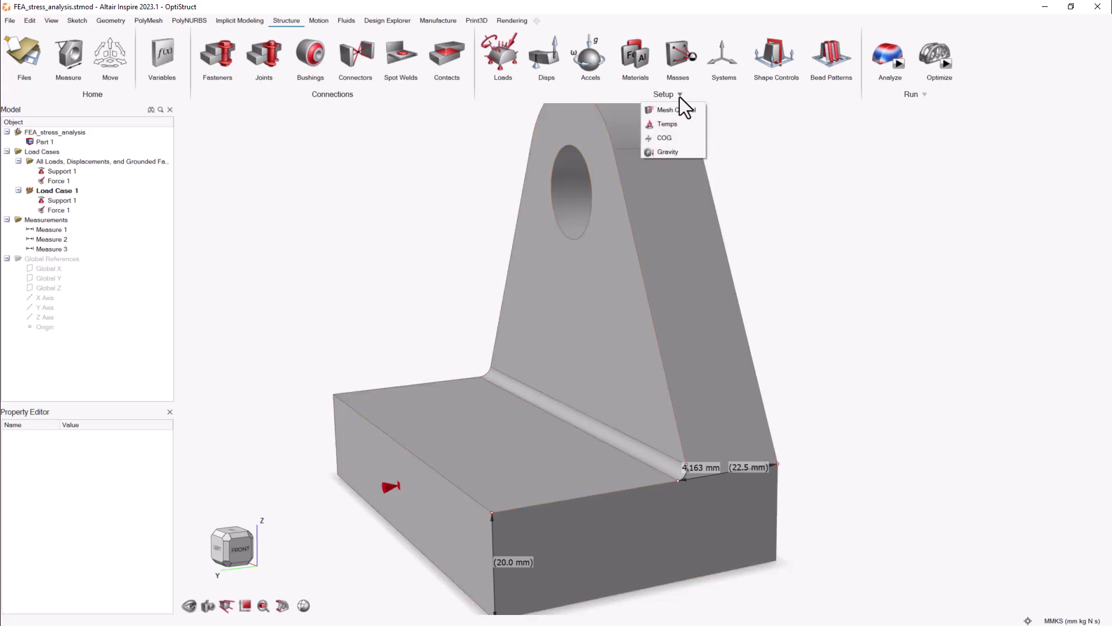
left_click(675, 110)
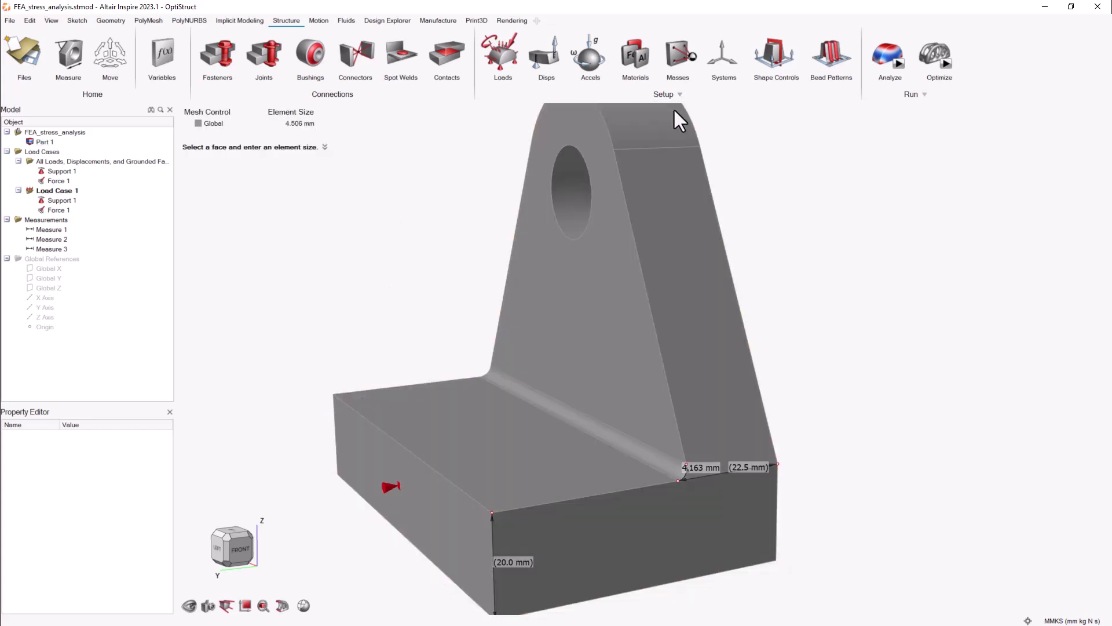
left_click(623, 440)
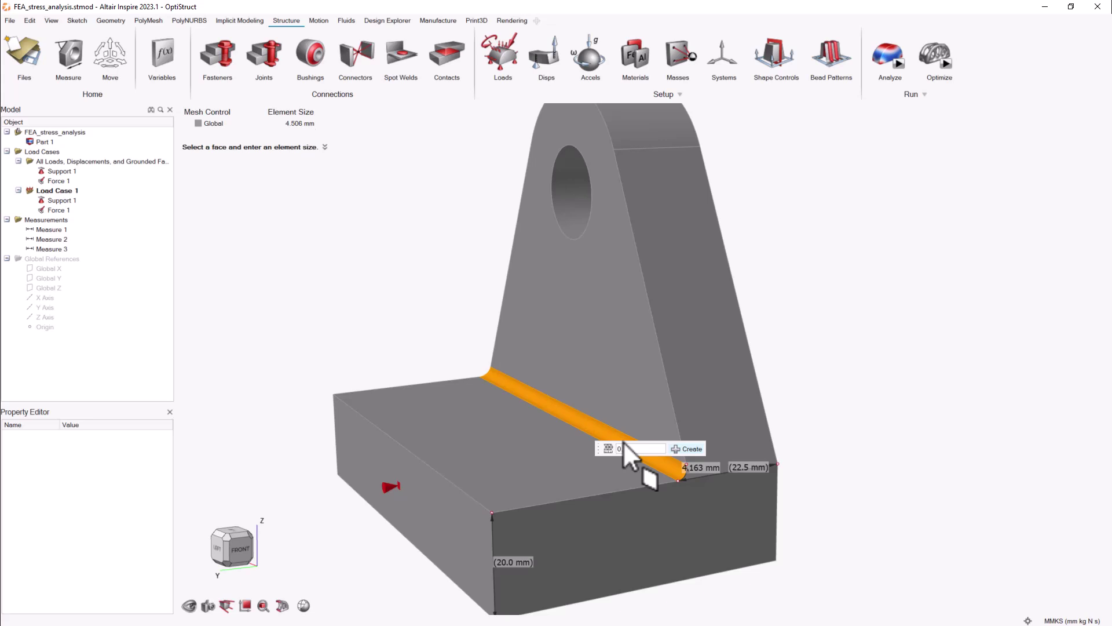
type("0.5")
key("Return")
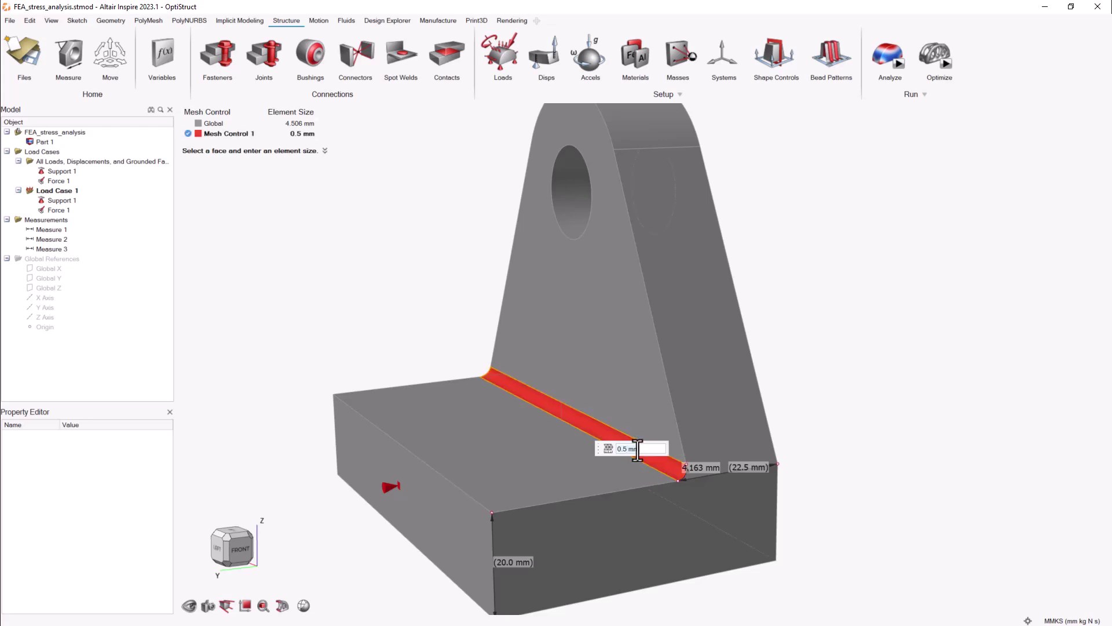
right_click_drag(826, 339, 792, 338)
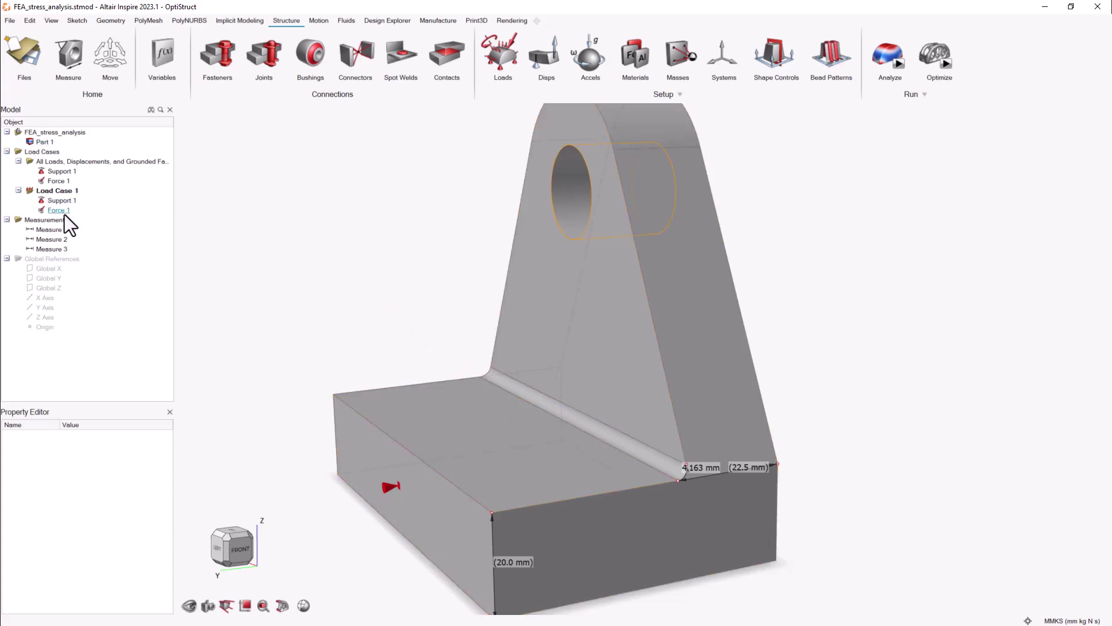
left_click(18, 221)
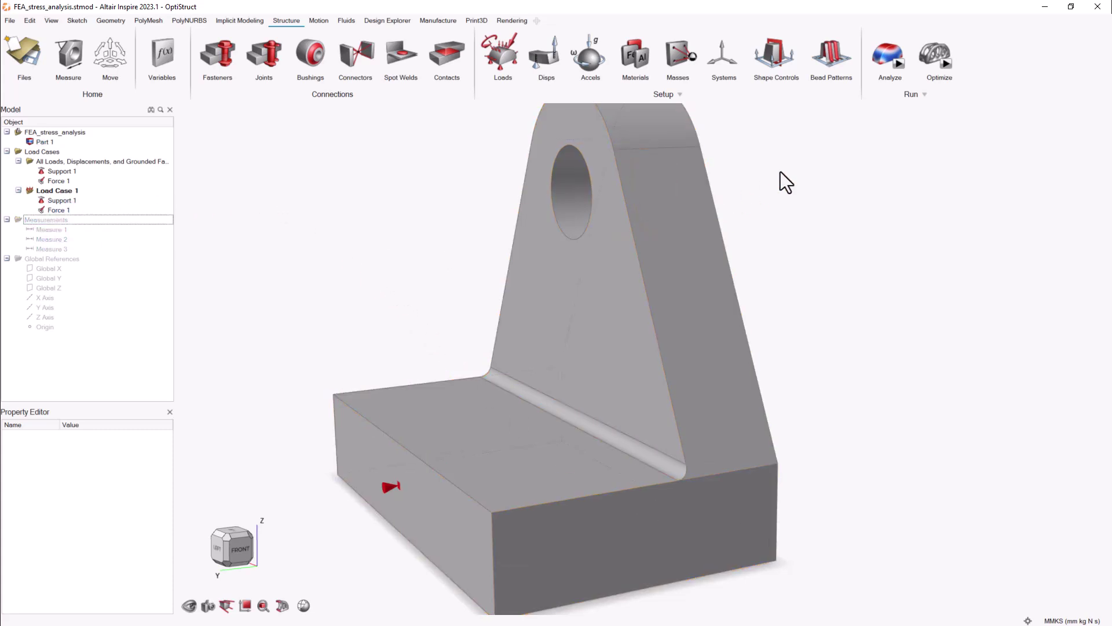
Step: Run the analysis under the name FEA_stress_analysis_refined with a global element size of 3 mm
left_click(899, 64)
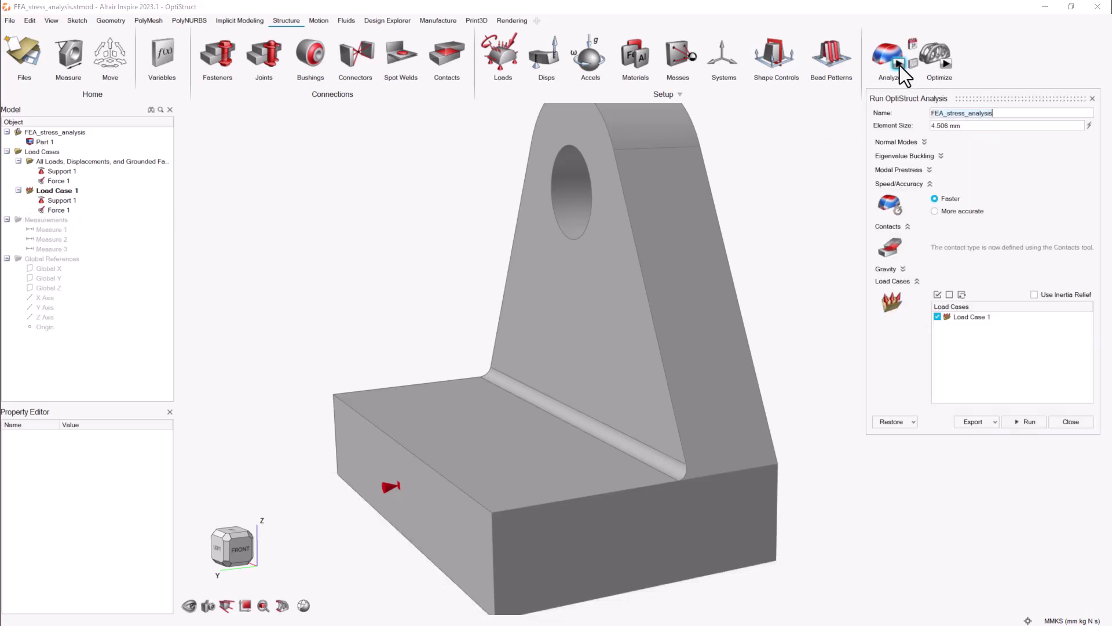
left_click(995, 115)
type("_defined")
left_click(933, 126)
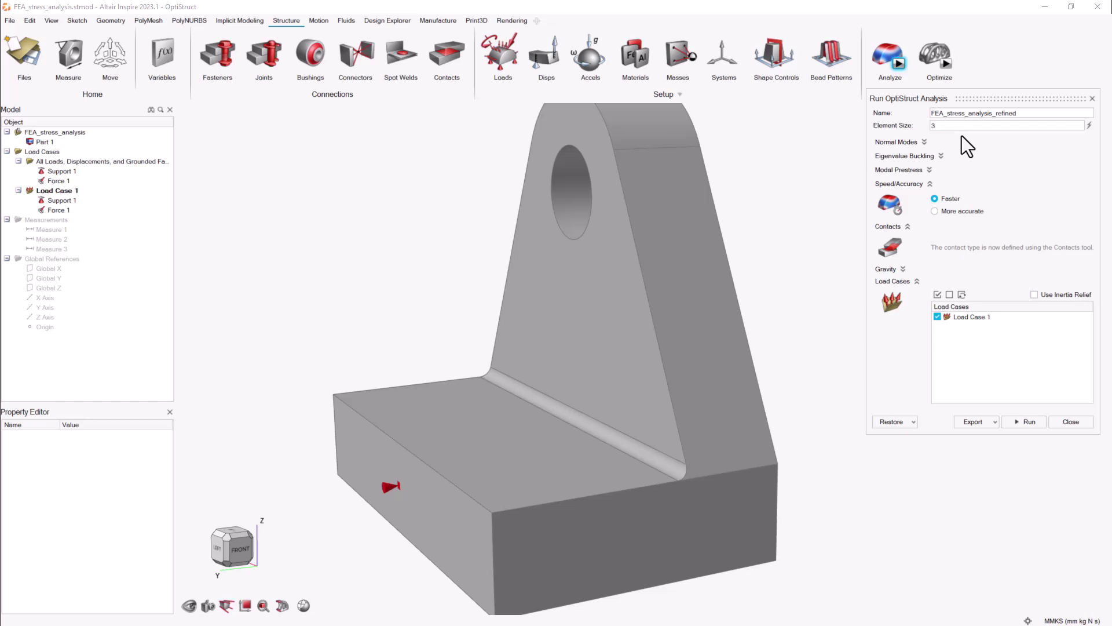
type("3")
key("Tab")
left_click(1032, 423)
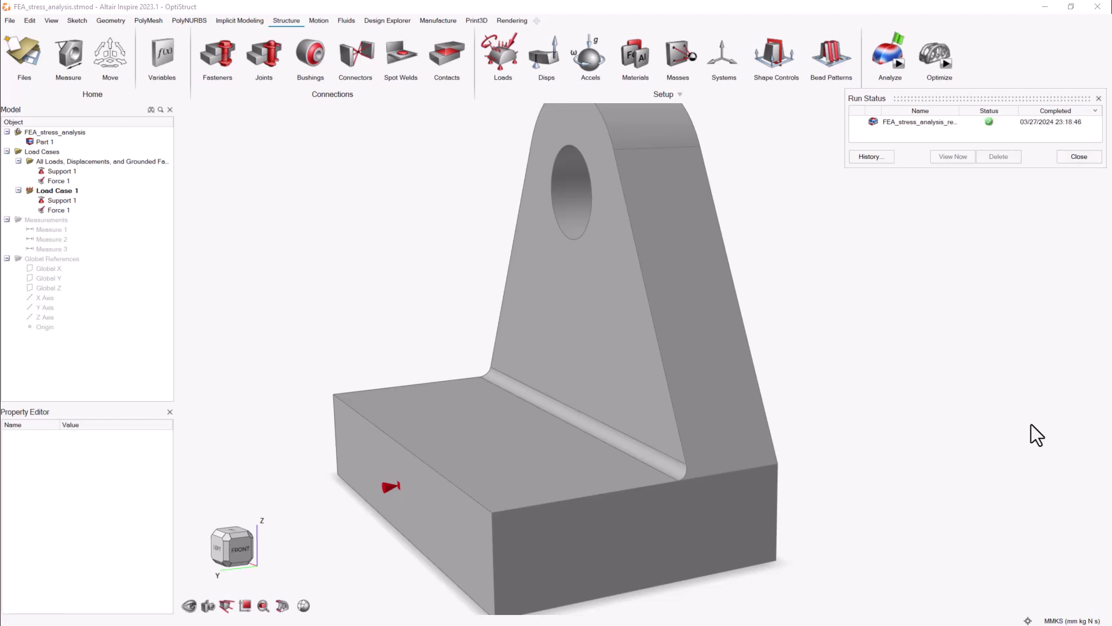
Step: Open the refined analysis results and show the element mesh lines on the bracket
left_click(899, 37)
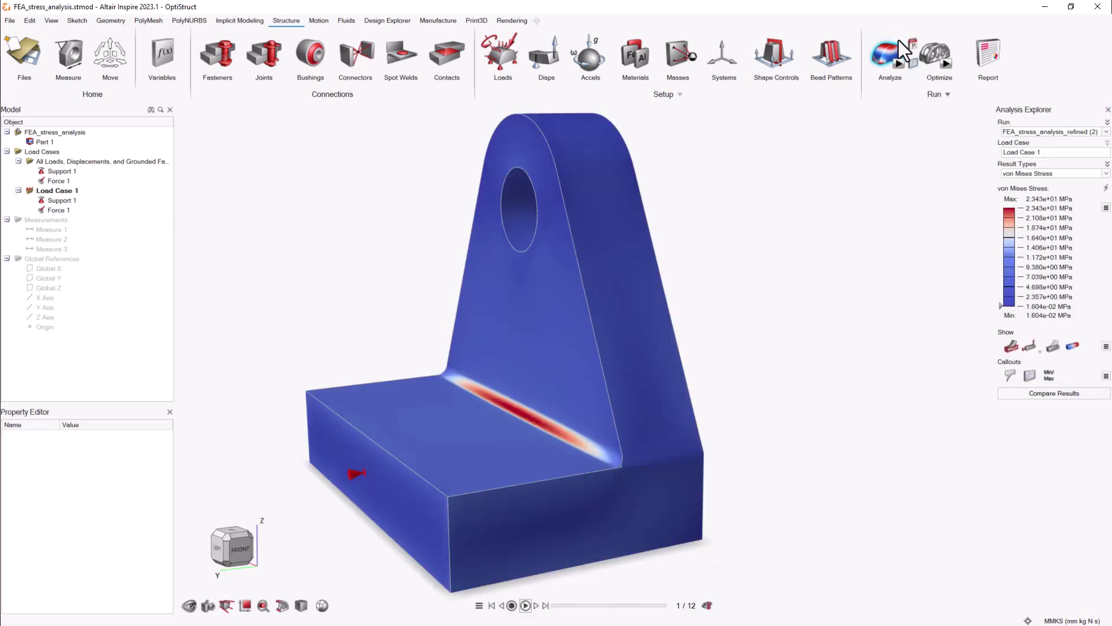
right_click_drag(721, 356, 766, 367)
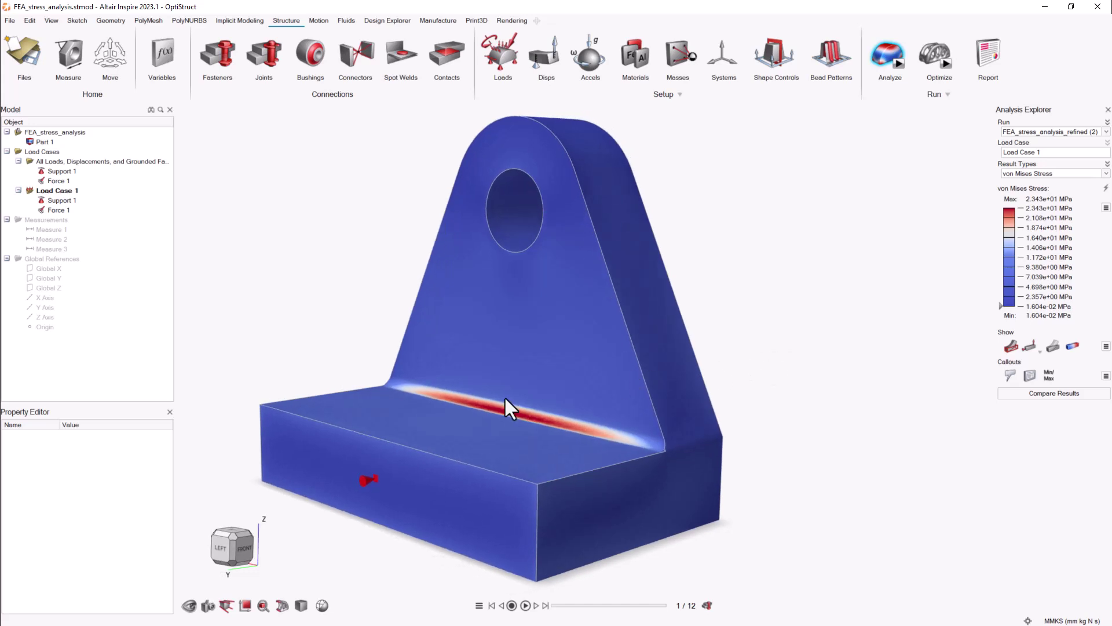
left_click(301, 606)
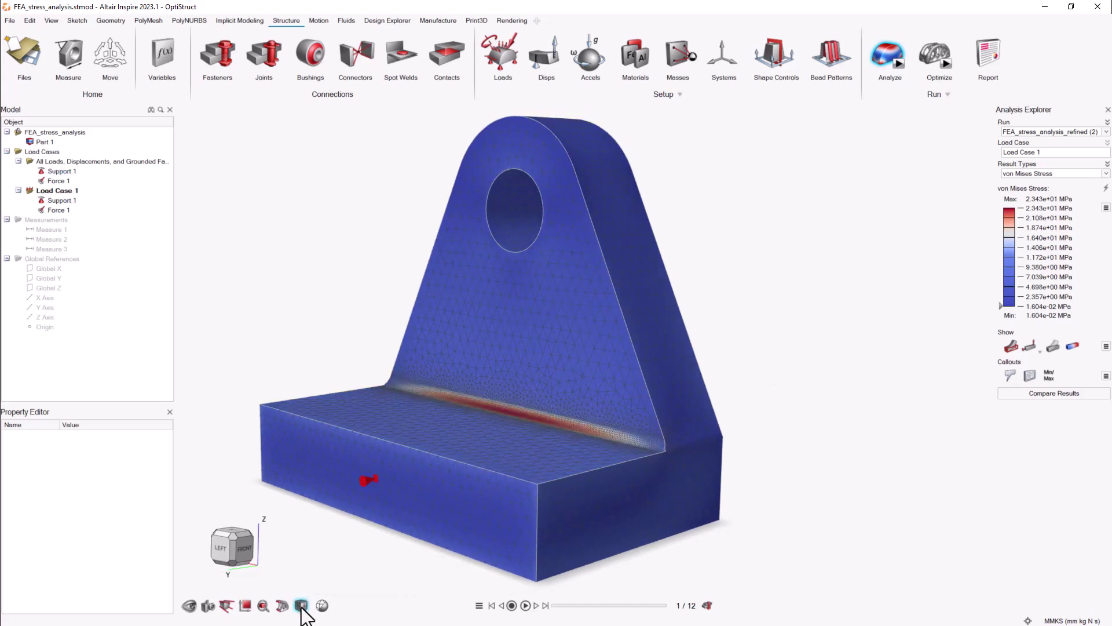
Step: Examine the refined mesh and von Mises stress distribution along the fillet from close up and several angles
scroll(513, 409, "up", 4)
scroll(513, 409, "up", 5)
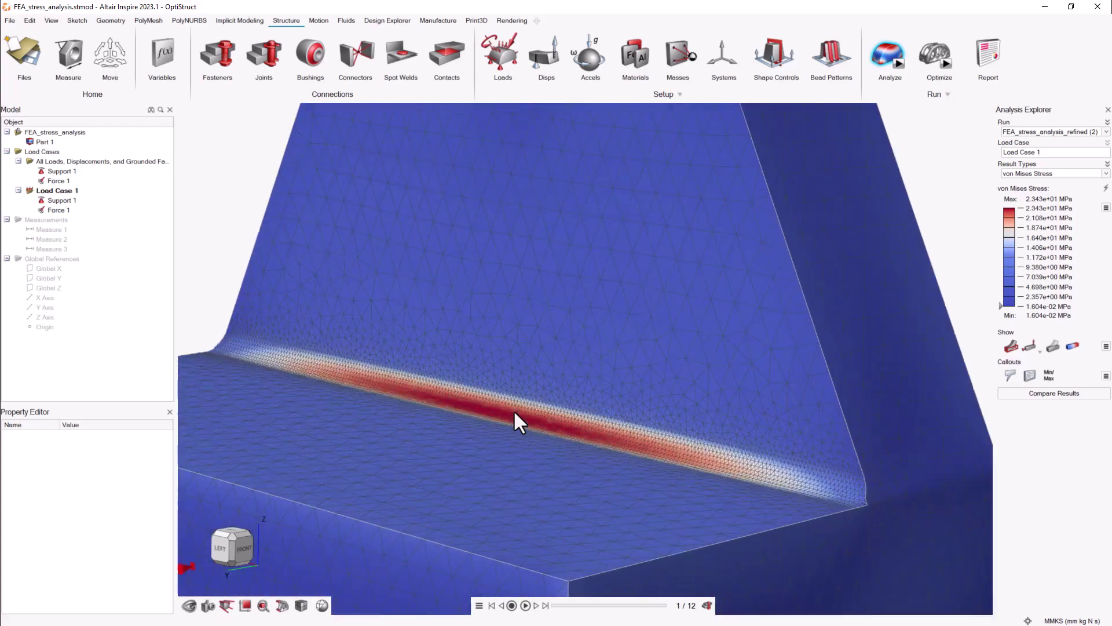
right_click_drag(513, 409, 466, 426)
scroll(467, 427, "down", 6)
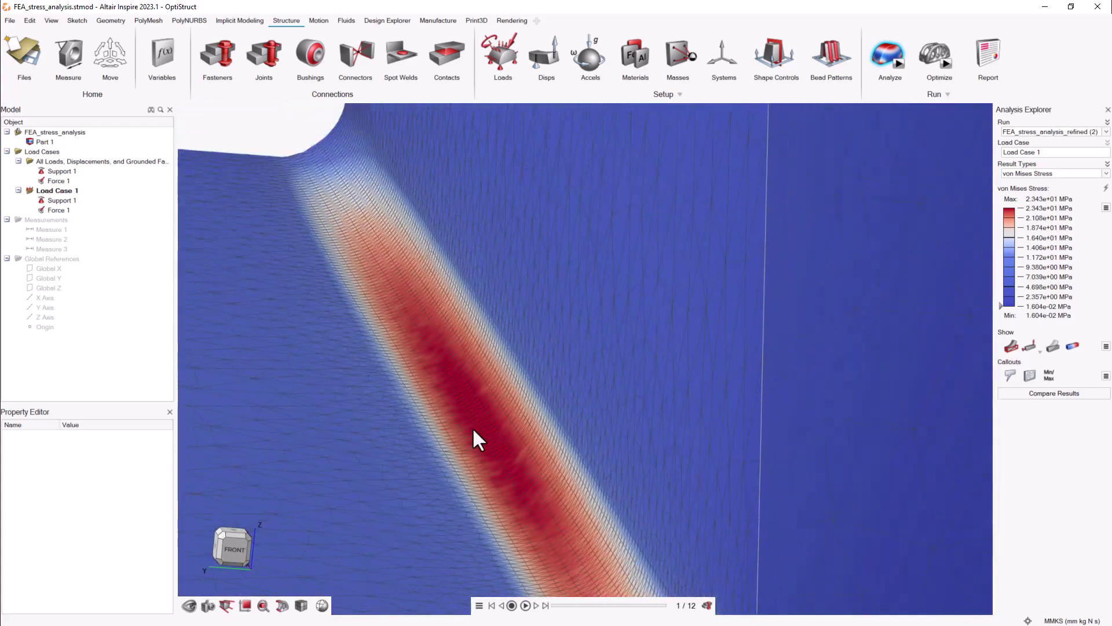
scroll(480, 432, "down", 3)
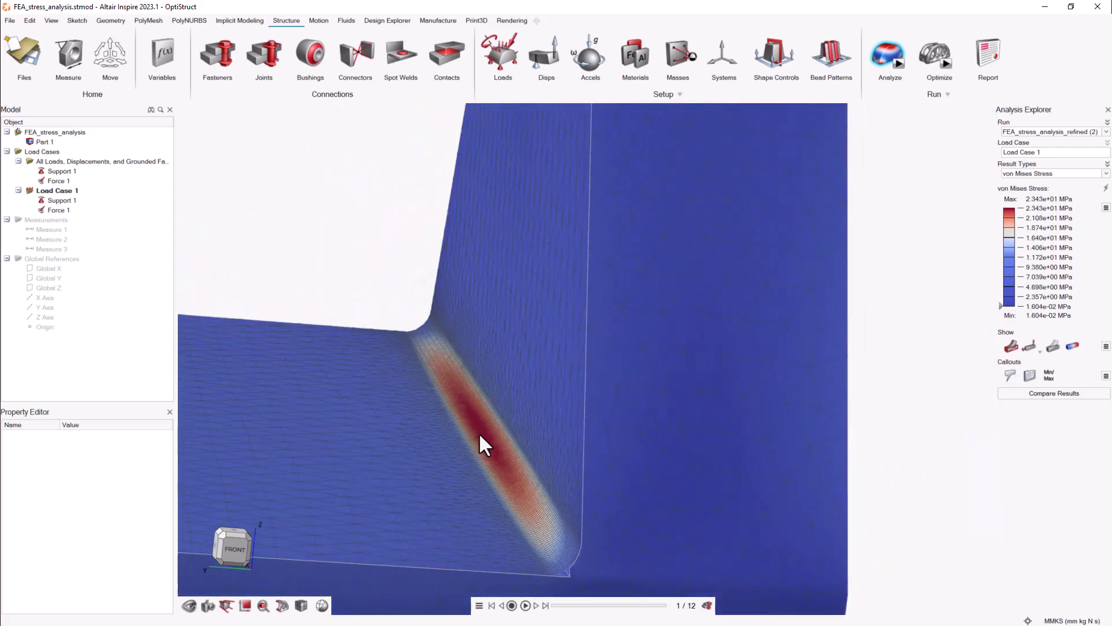
right_click_drag(484, 427, 464, 521)
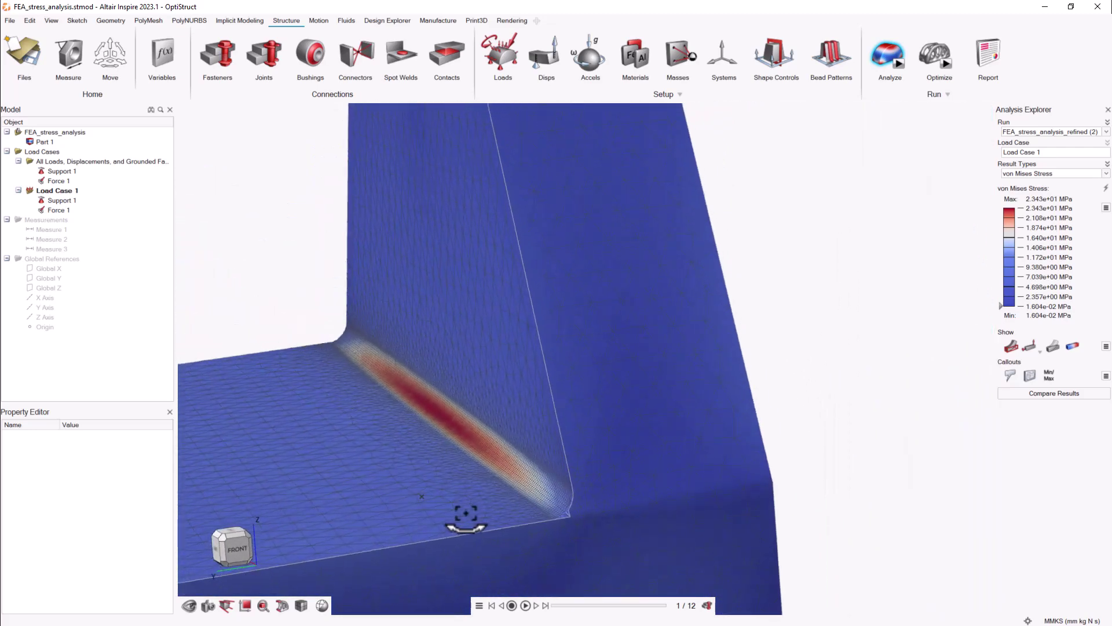
scroll(545, 464, "up", 4)
right_click_drag(554, 467, 909, 424)
Step: Show the minimum and maximum von Mises stress callouts and inspect the location of the peak stress on the fillet
left_click(1049, 376)
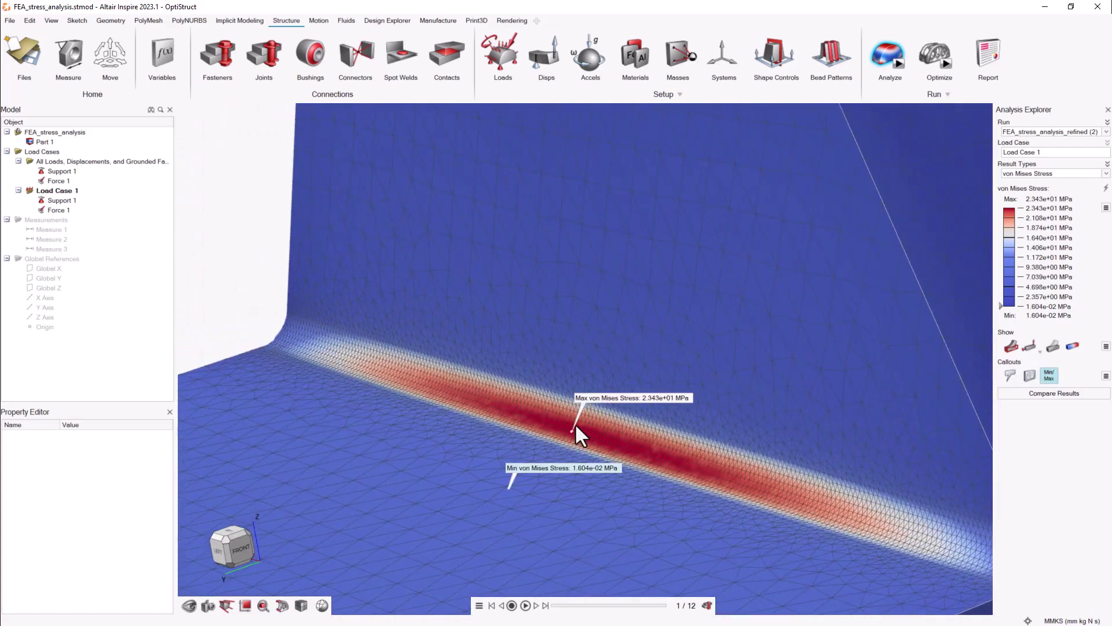
scroll(602, 411, "up", 4)
right_click_drag(601, 412, 652, 443)
scroll(645, 444, "down", 4)
scroll(645, 442, "down", 5)
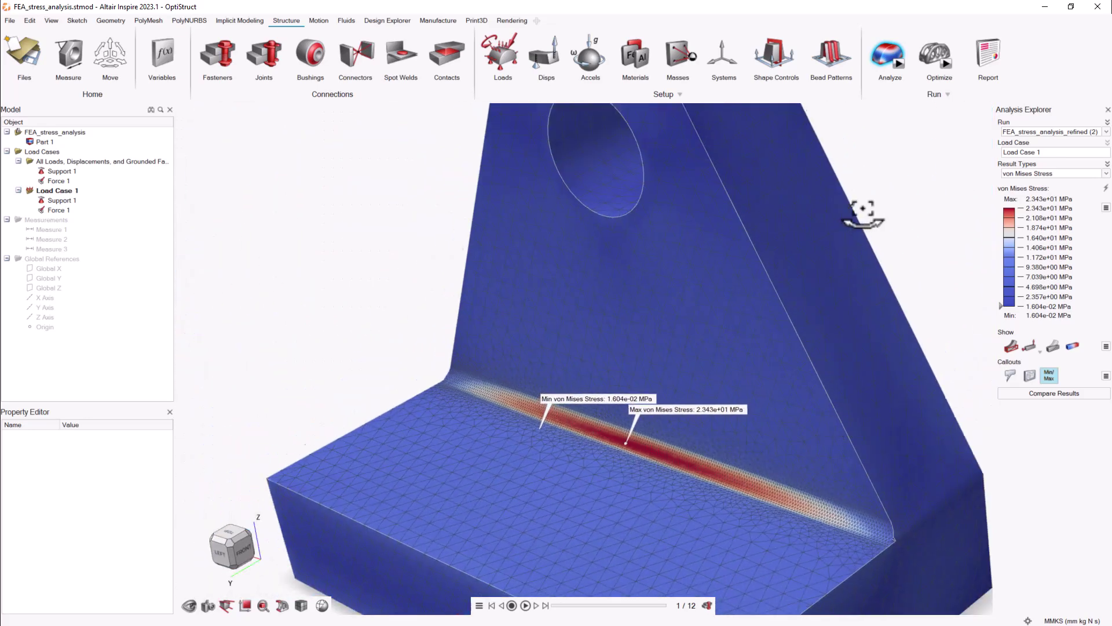
right_click_drag(864, 214, 927, 182)
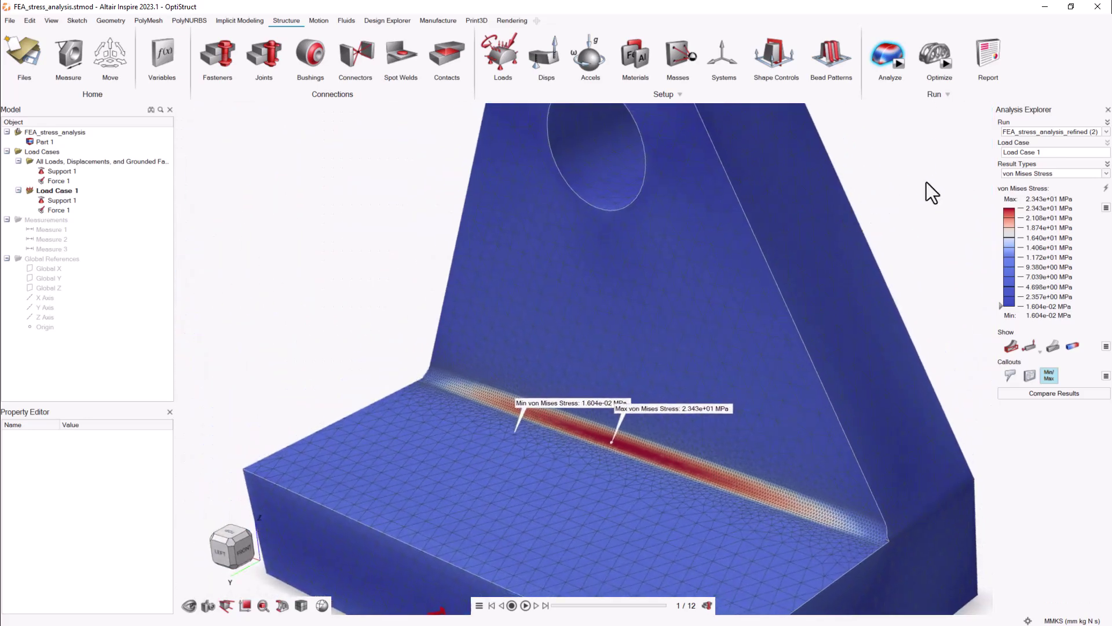
Step: Display the results of the FEA_stress_analysis (1) run, inspect its peak stress near the fillet, and hide the min/max callouts
left_click(1107, 131)
left_click(1067, 140)
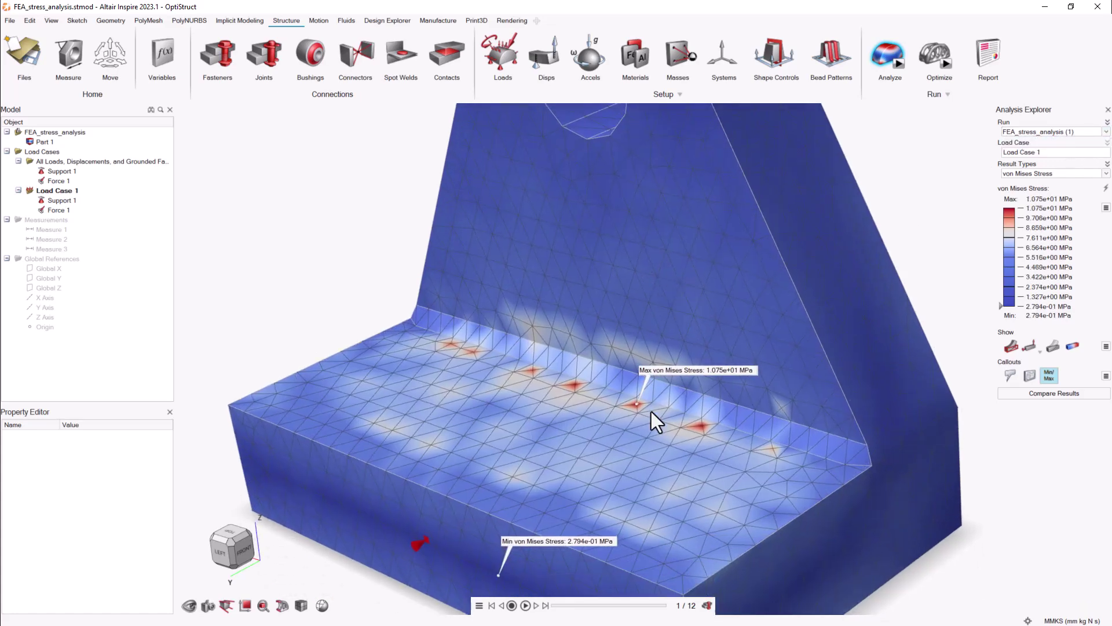
scroll(651, 409, "up", 5)
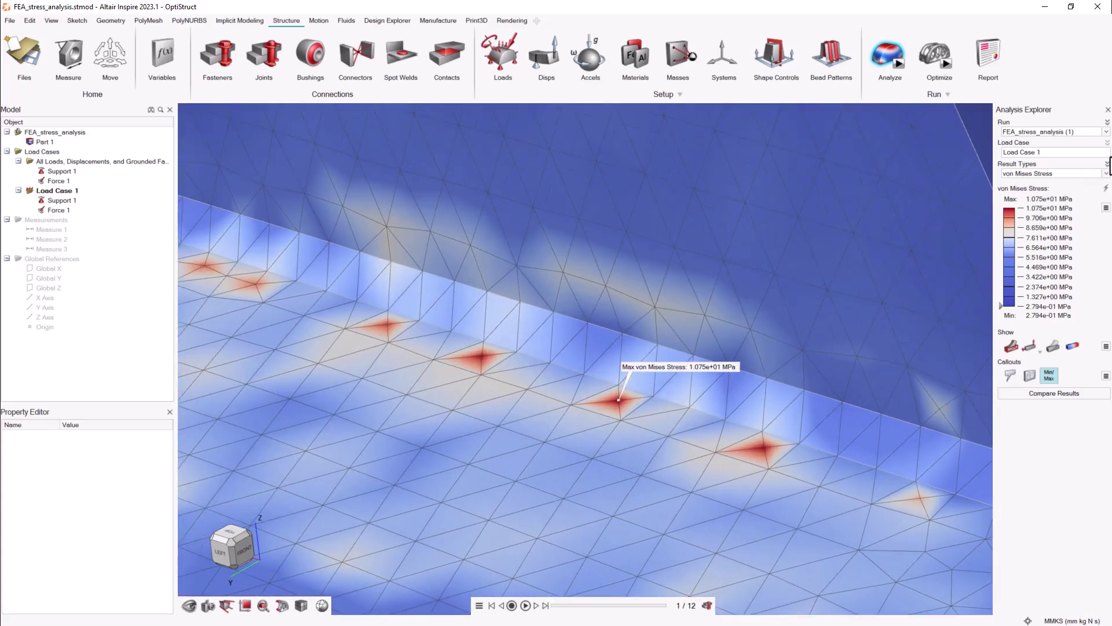
left_click(1050, 376)
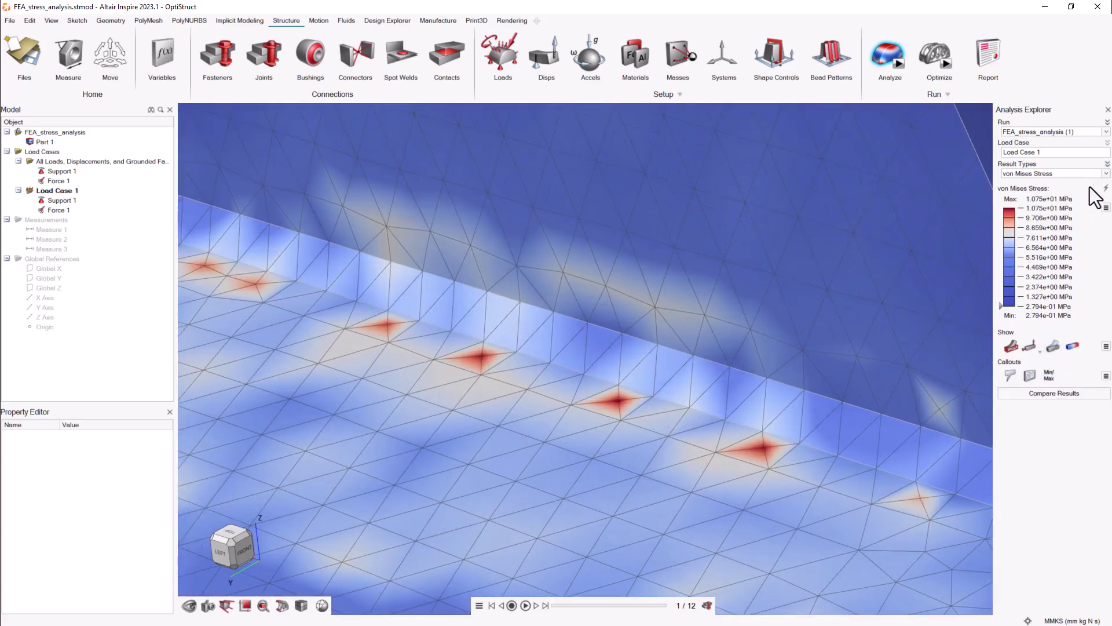
Step: Switch the results back to FEA_stress_analysis_refined (2) and open the results comparison table for the runs
left_click(1104, 135)
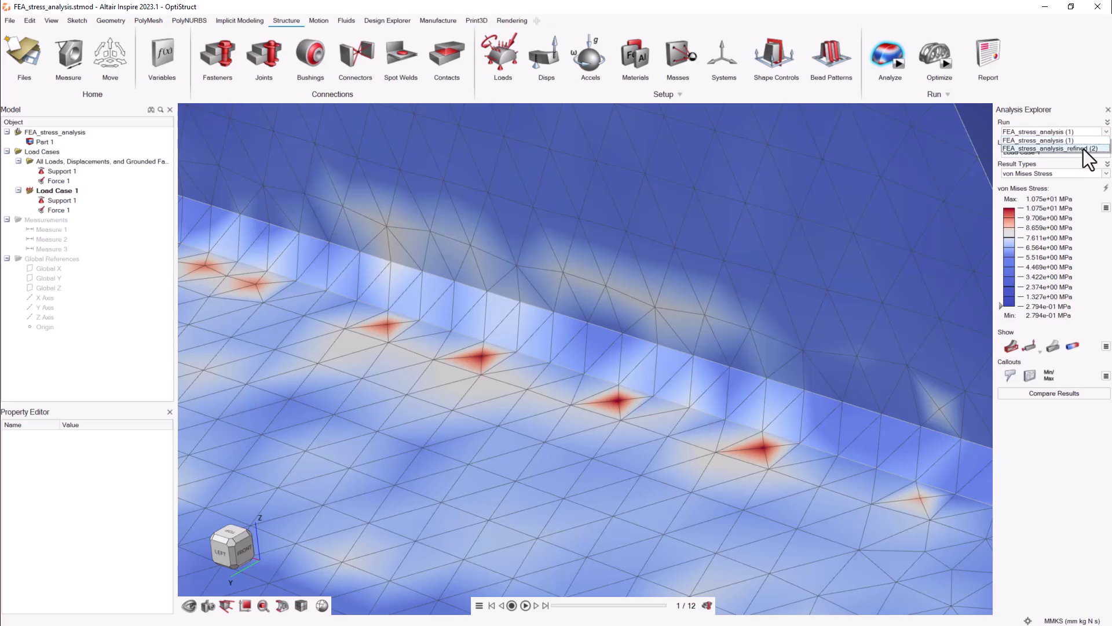
left_click(1085, 151)
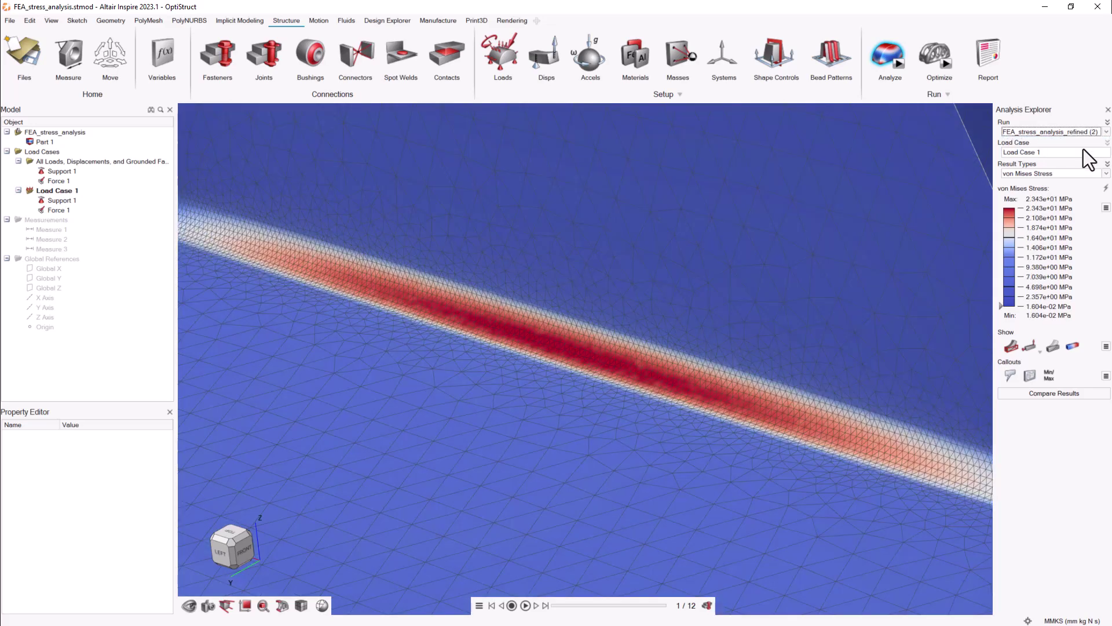
left_click(1043, 393)
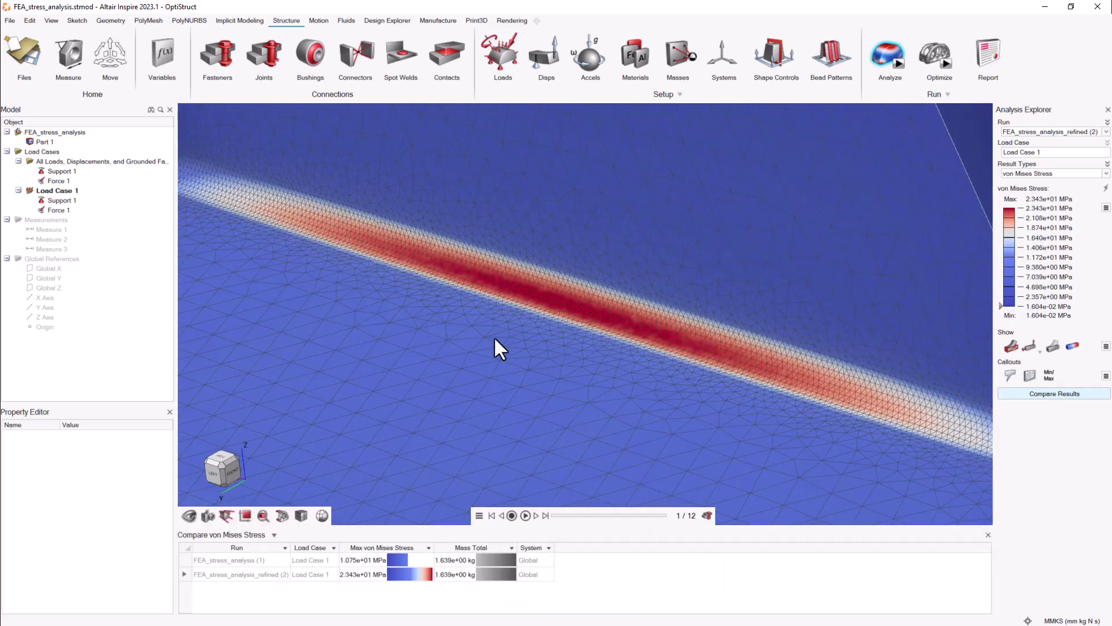
Step: Compare the fillet stress of the coarse and refined runs from the comparison table, ending on the refined run
left_click(184, 561)
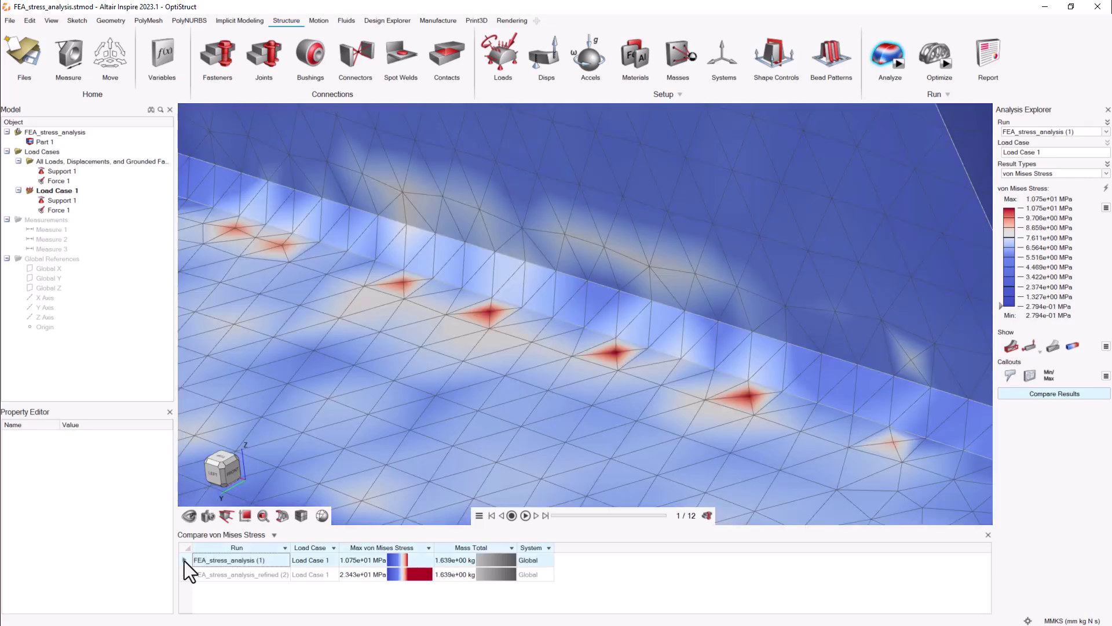
left_click(185, 575)
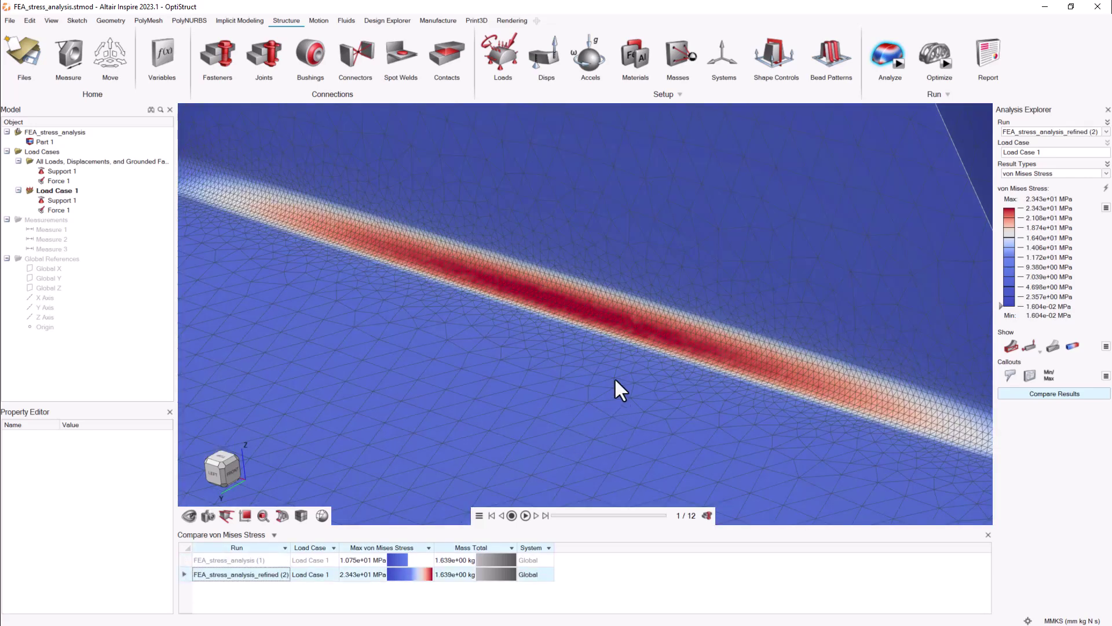
scroll(620, 392, "down", 3)
right_click_drag(484, 372, 468, 320)
scroll(470, 324, "down", 3)
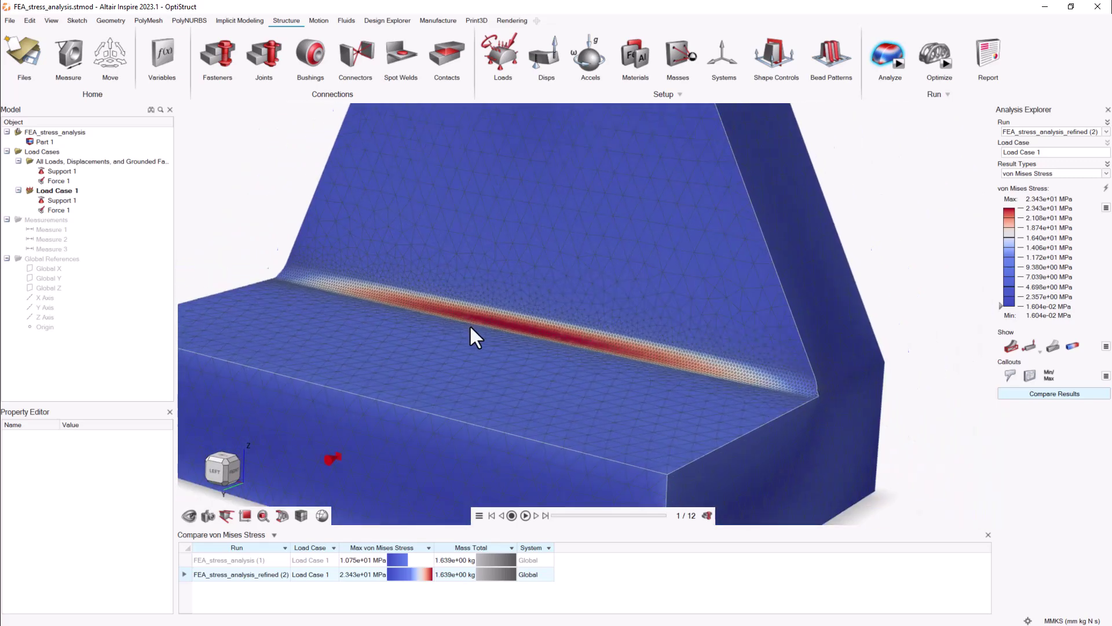